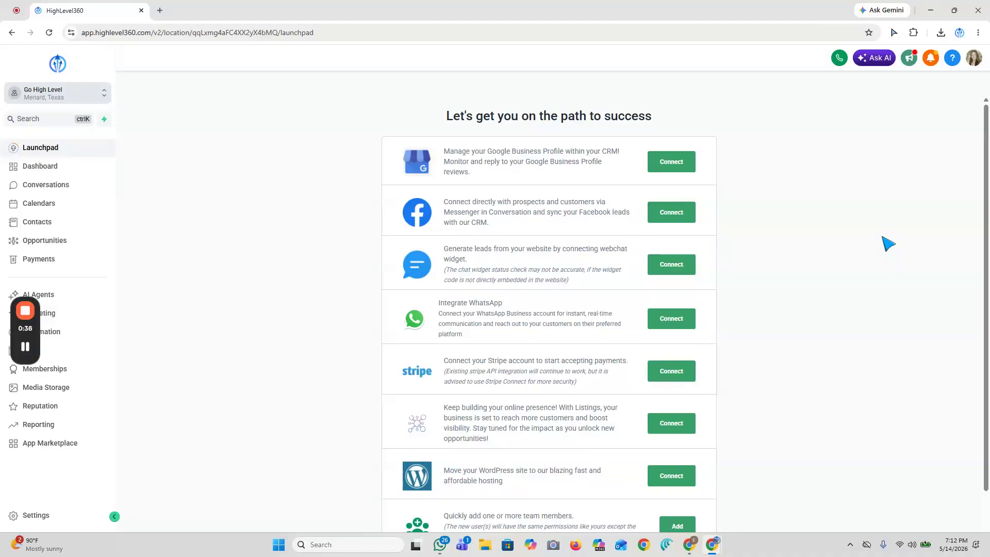
# - Open the sub-account's Business Profile settings and look over the General Information section
pyautogui.click(36, 516)
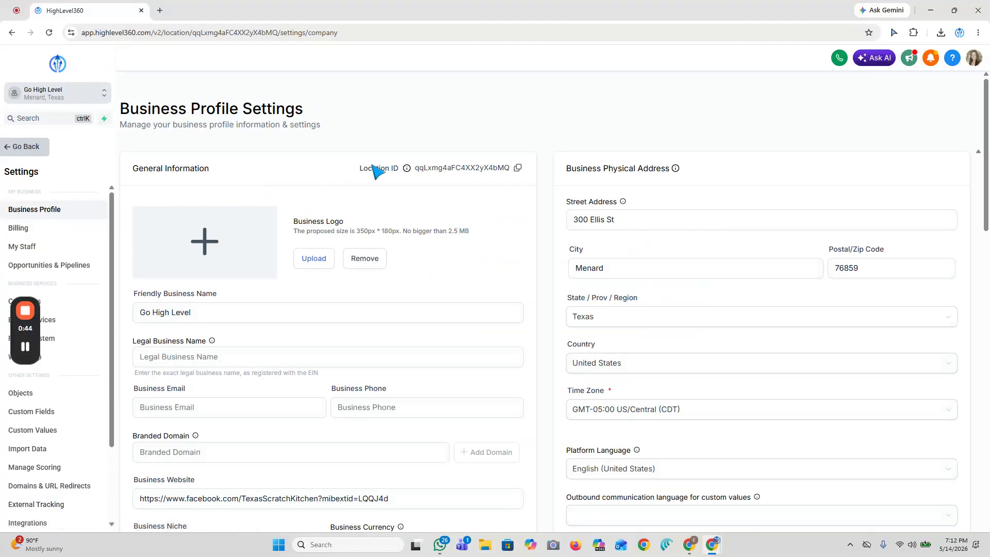
pyautogui.scroll(-2, 307, 177)
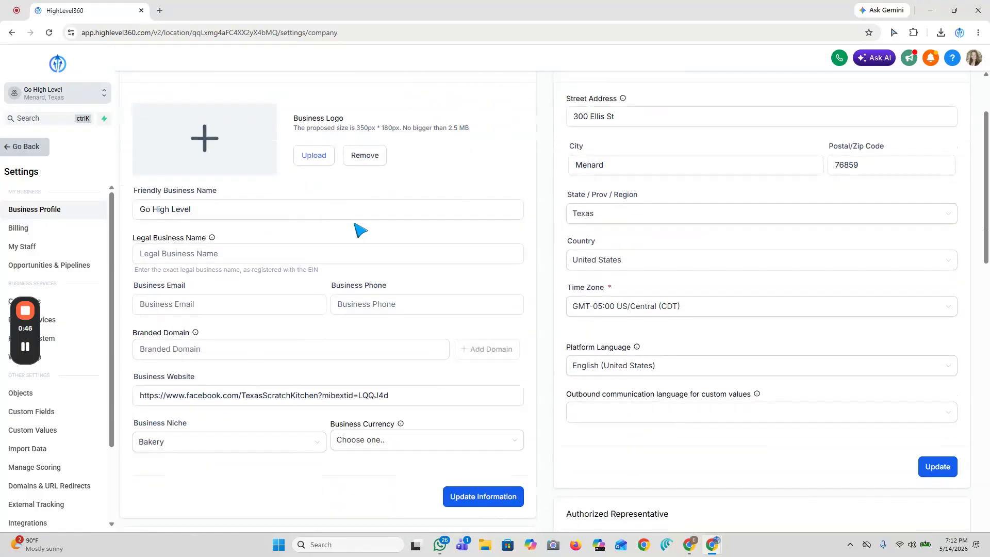
pyautogui.scroll(-1, 448, 285)
pyautogui.scroll(3, 446, 314)
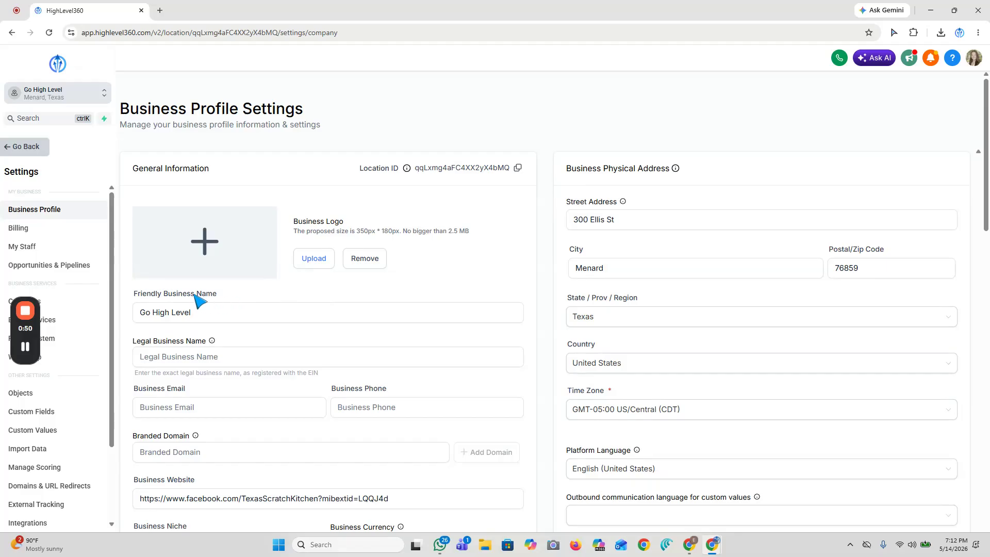
# - Examine the friendly business name and legal business name fields in the General Information section
pyautogui.click(193, 312)
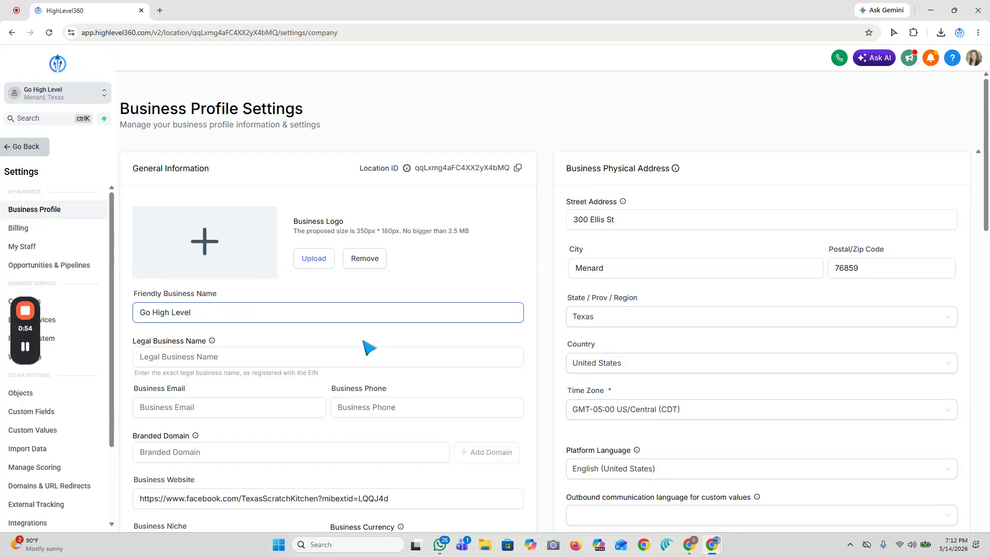
pyautogui.scroll(-1, 336, 310)
pyautogui.click(245, 292)
pyautogui.click(225, 266)
pyautogui.moveTo(205, 263); pyautogui.dragTo(177, 257)
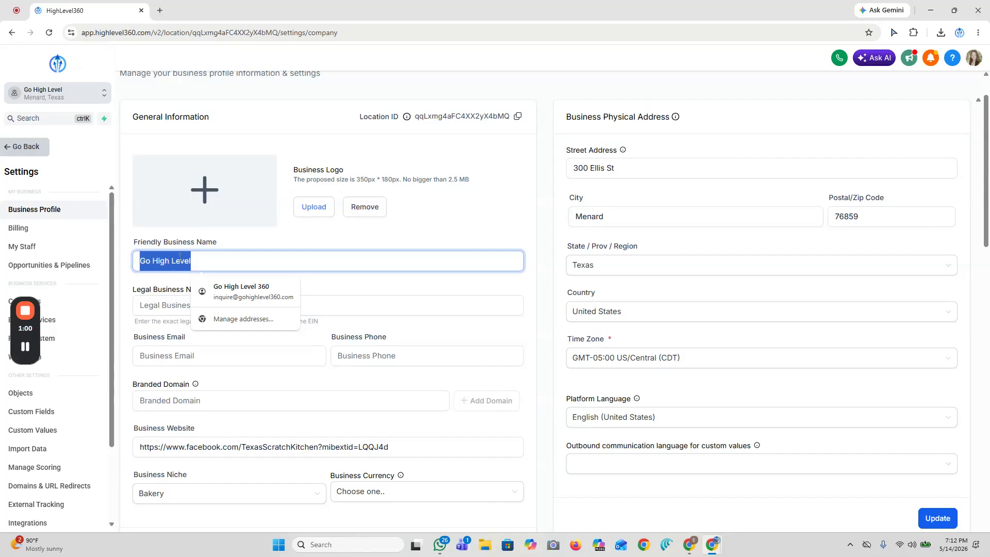
pyautogui.click(200, 261)
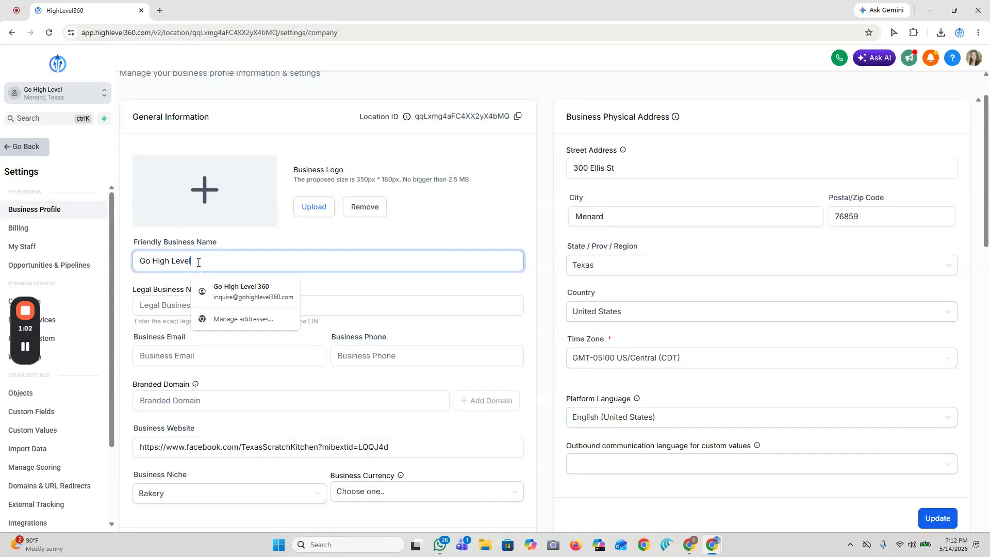
pyautogui.scroll(-1, 197, 258)
pyautogui.click(195, 250)
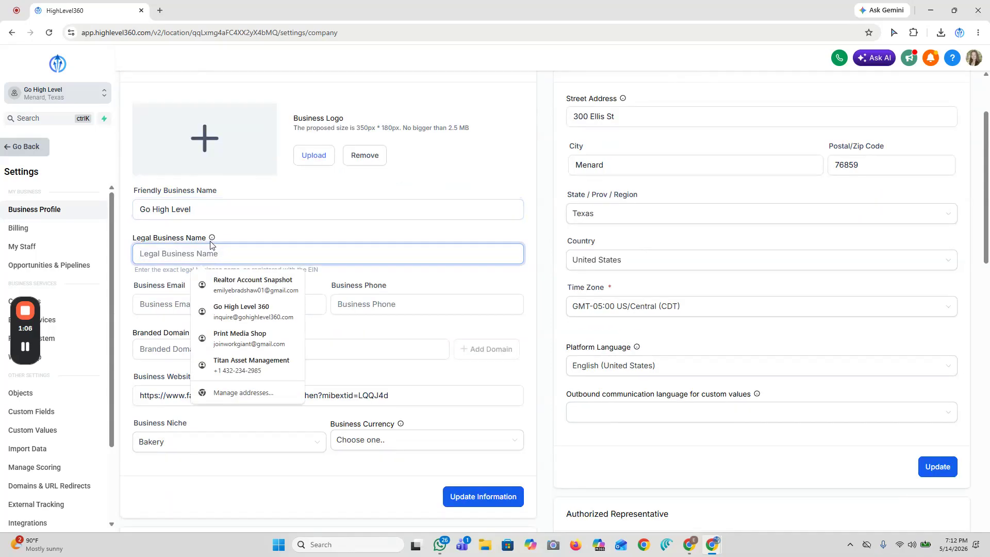
pyautogui.click(228, 242)
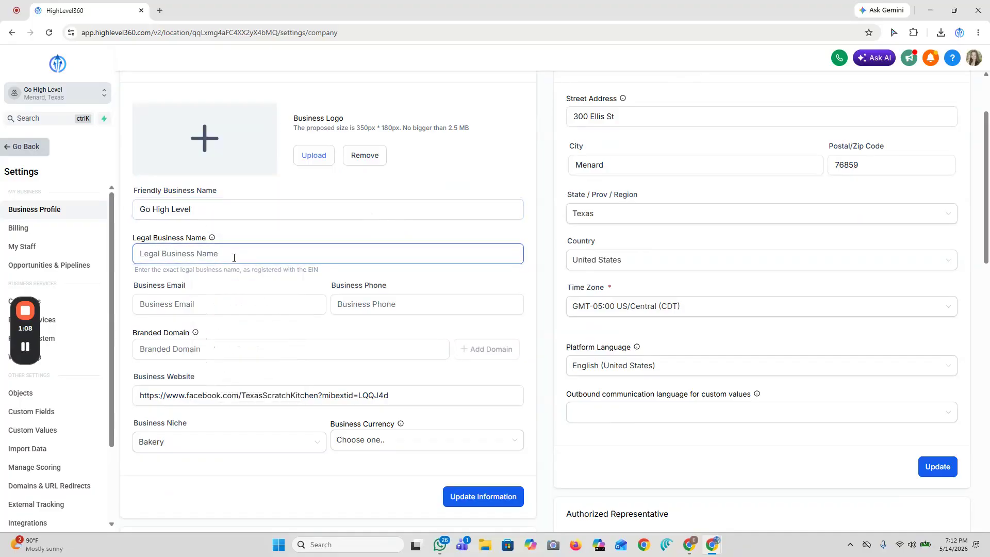
pyautogui.click(207, 253)
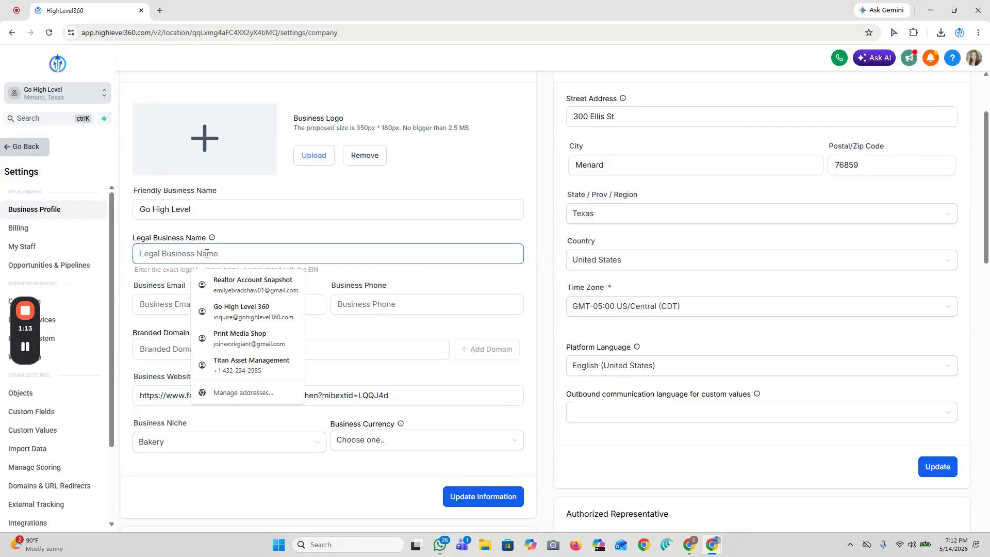
# - Examine the business email, business phone, website and niche fields in the General Information section
pyautogui.click(219, 302)
pyautogui.scroll(-2, 196, 207)
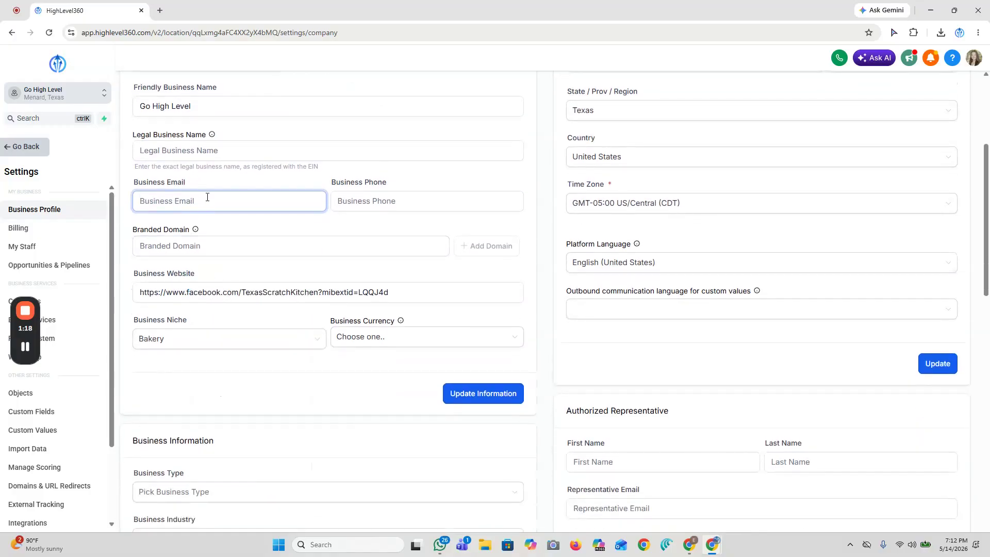
pyautogui.click(345, 199)
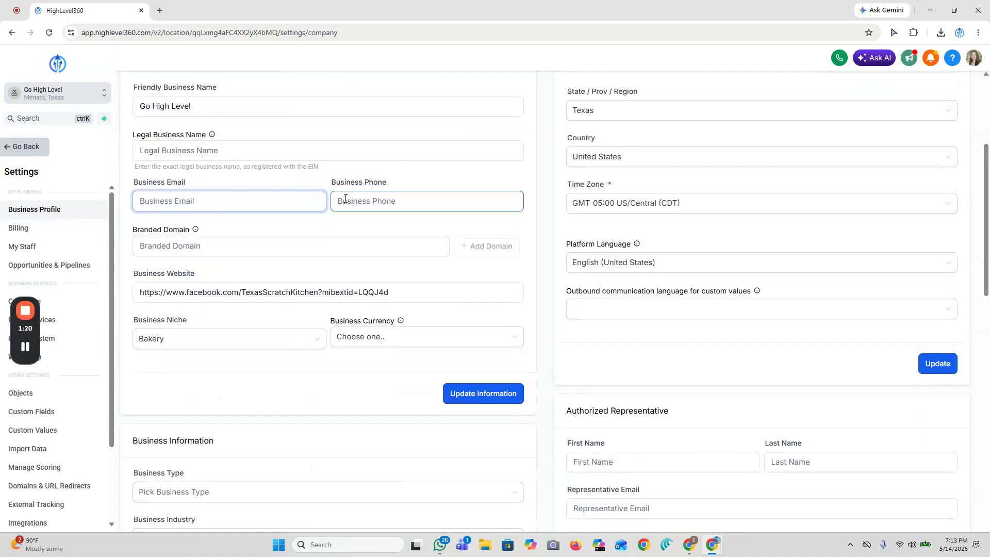
pyautogui.click(229, 198)
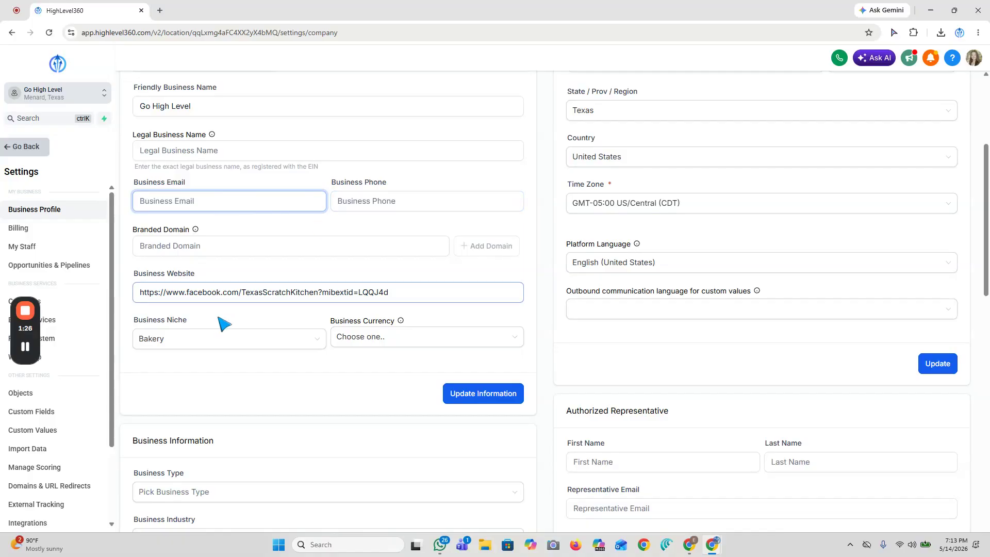
pyautogui.click(261, 333)
pyautogui.scroll(-1, 248, 330)
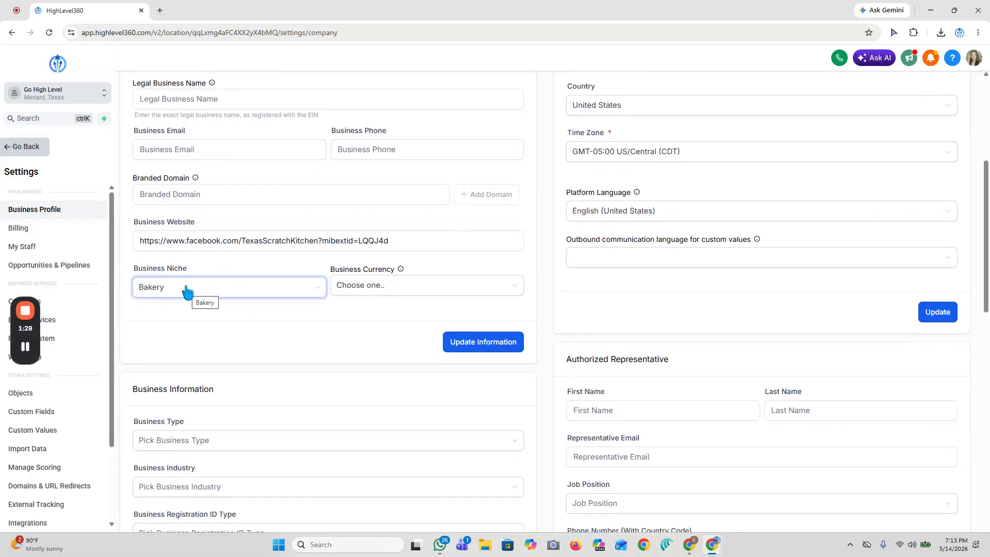
# - Set the business currency to USD - US Dollar ($) in the General Information section
pyautogui.scroll(1, 187, 292)
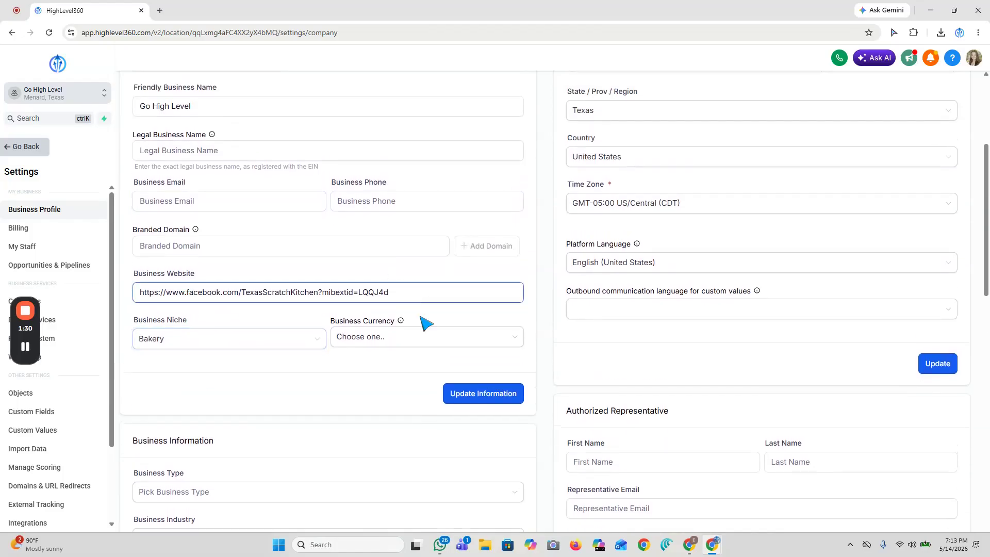
pyautogui.click(382, 337)
pyautogui.click(352, 385)
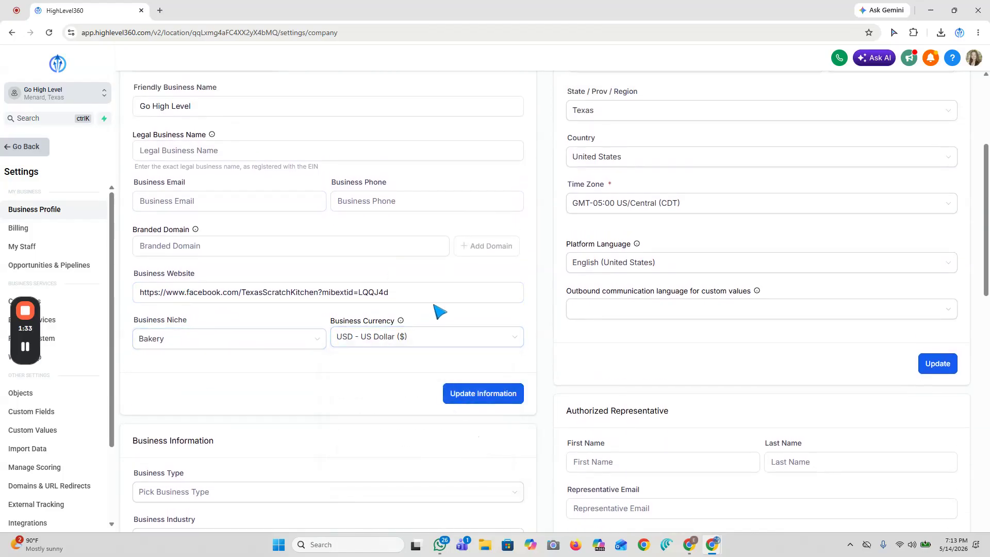
# - Review the Business Physical Address section and the available business type and business industry options
pyautogui.scroll(-1, 448, 309)
pyautogui.scroll(5, 233, 238)
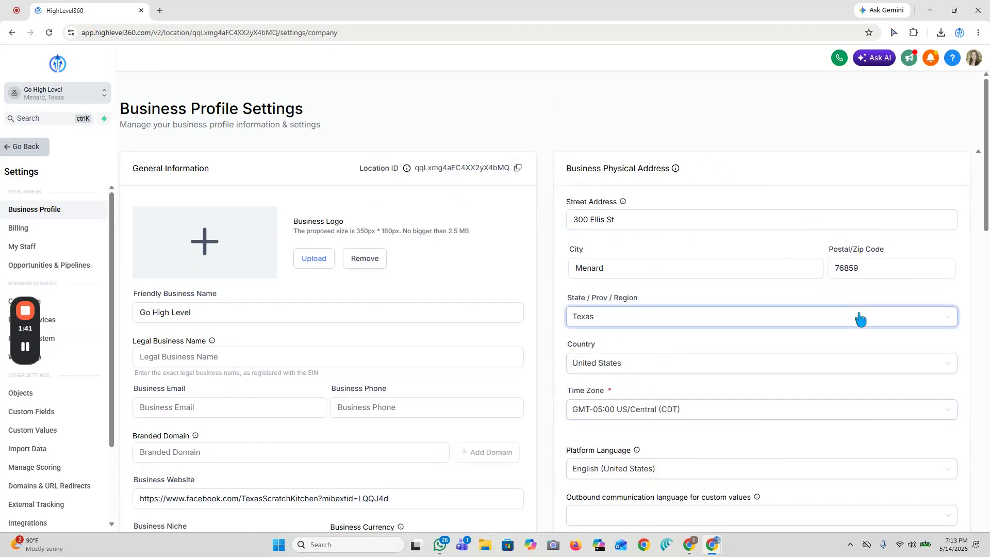
pyautogui.scroll(-9, 858, 316)
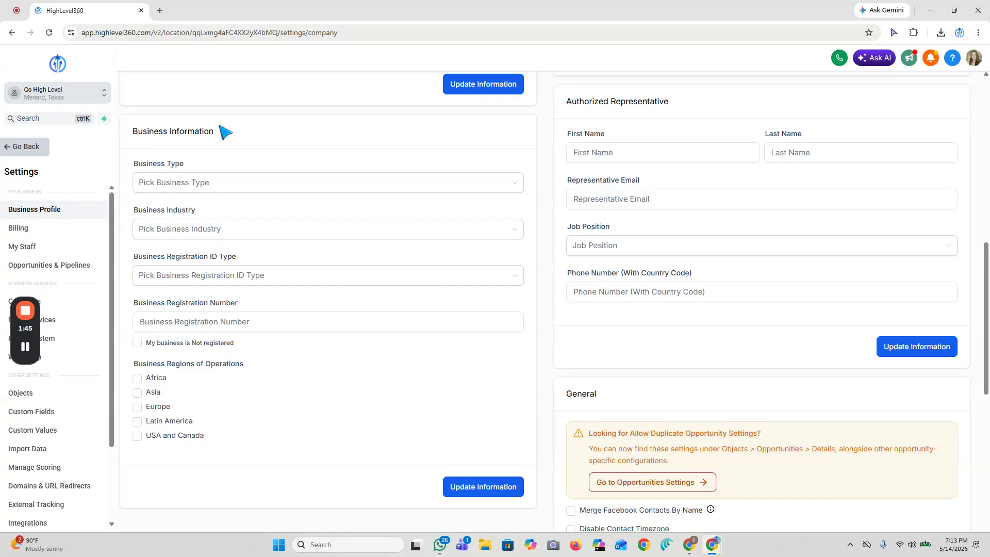
pyautogui.scroll(-1, 238, 138)
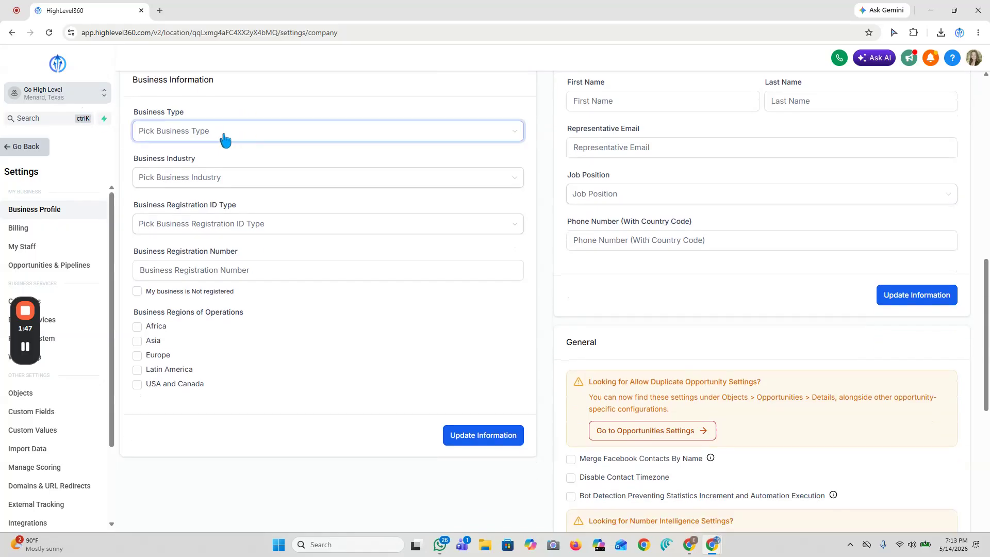
pyautogui.click(195, 132)
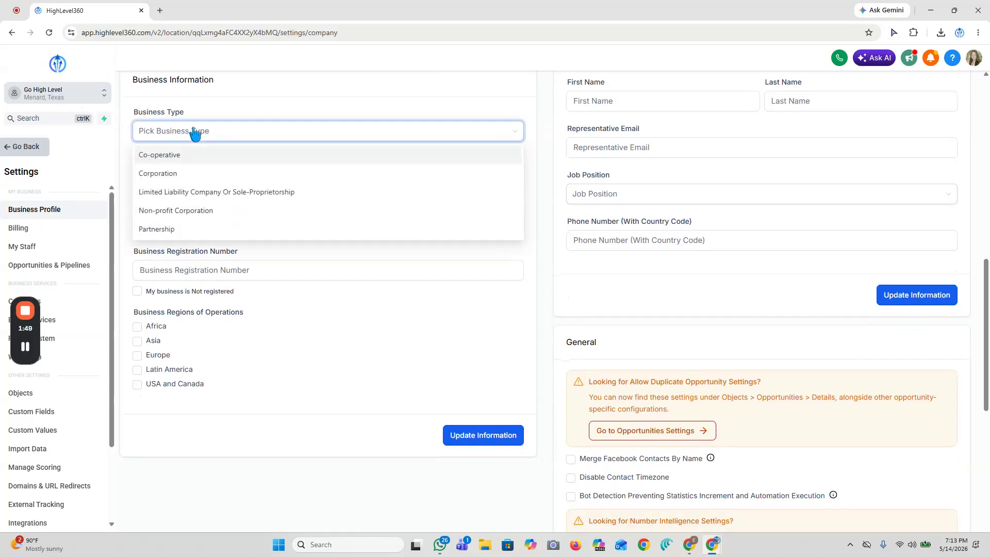
pyautogui.click(195, 177)
pyautogui.click(220, 156)
pyautogui.click(219, 175)
pyautogui.scroll(-10, 212, 237)
pyautogui.scroll(10, 215, 255)
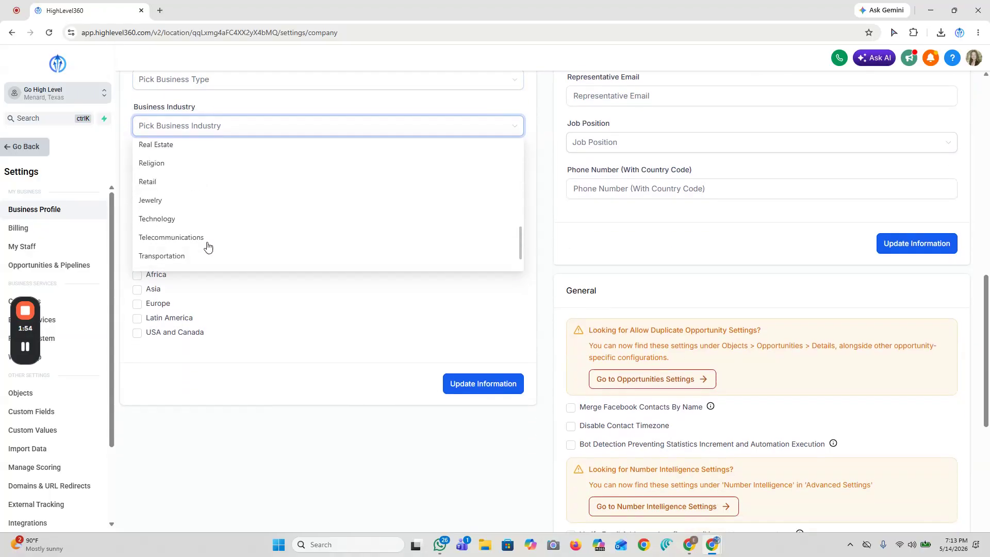
pyautogui.scroll(3, 214, 249)
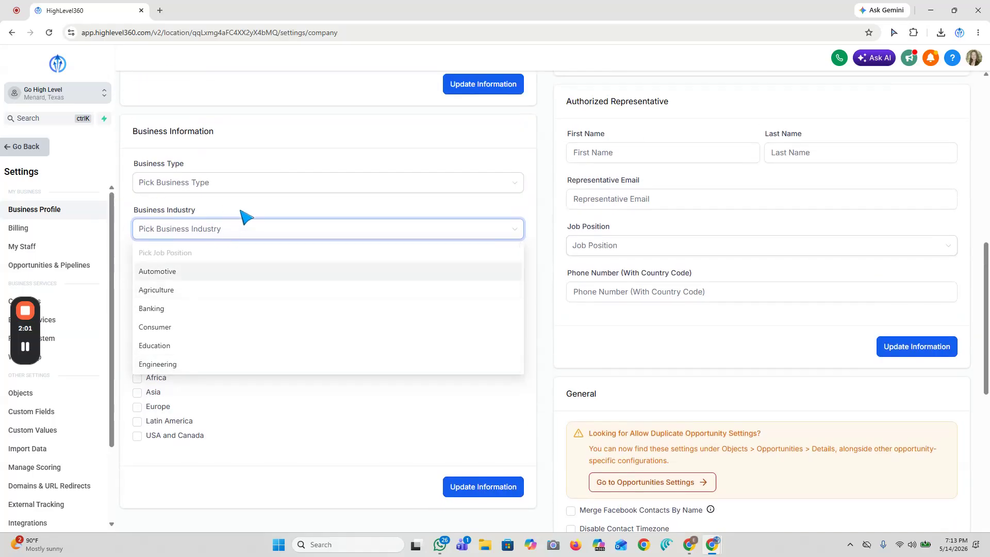
# - Check the available business registration ID types and the business registration number field
pyautogui.click(246, 222)
pyautogui.click(202, 283)
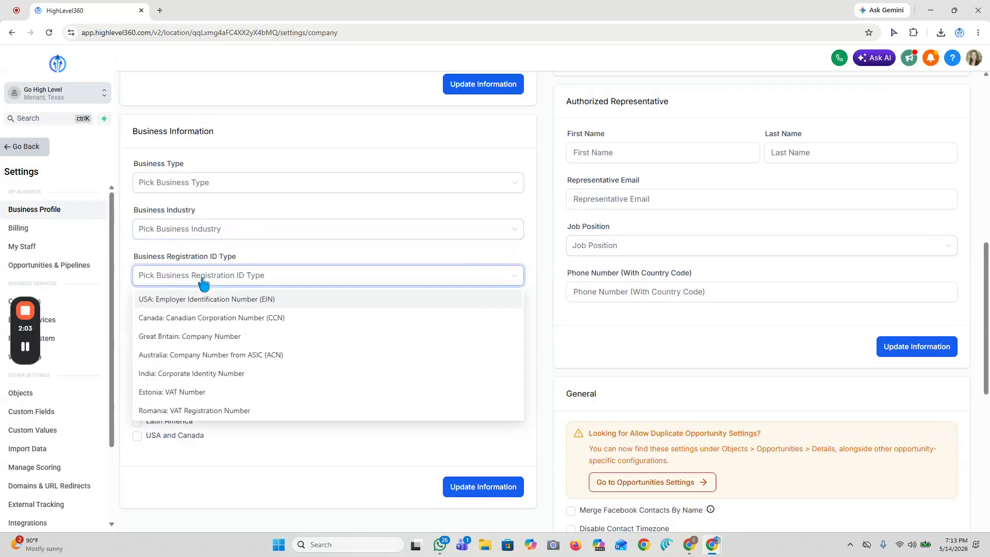
pyautogui.click(246, 258)
pyautogui.click(176, 323)
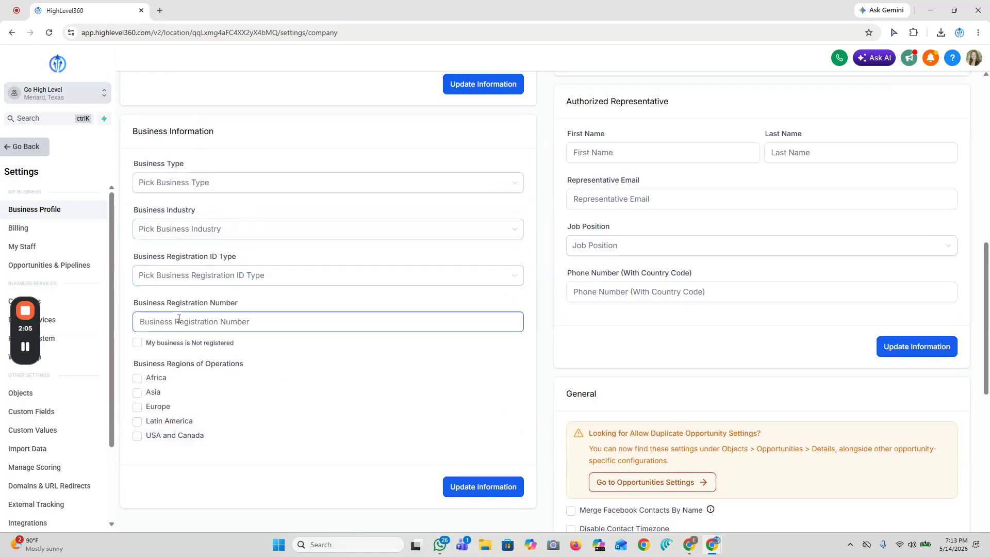
# - Review the Authorized Representative section's name, representative email, job position and phone number fields
pyautogui.scroll(2, 358, 348)
pyautogui.scroll(-3, 396, 356)
pyautogui.scroll(2, 472, 212)
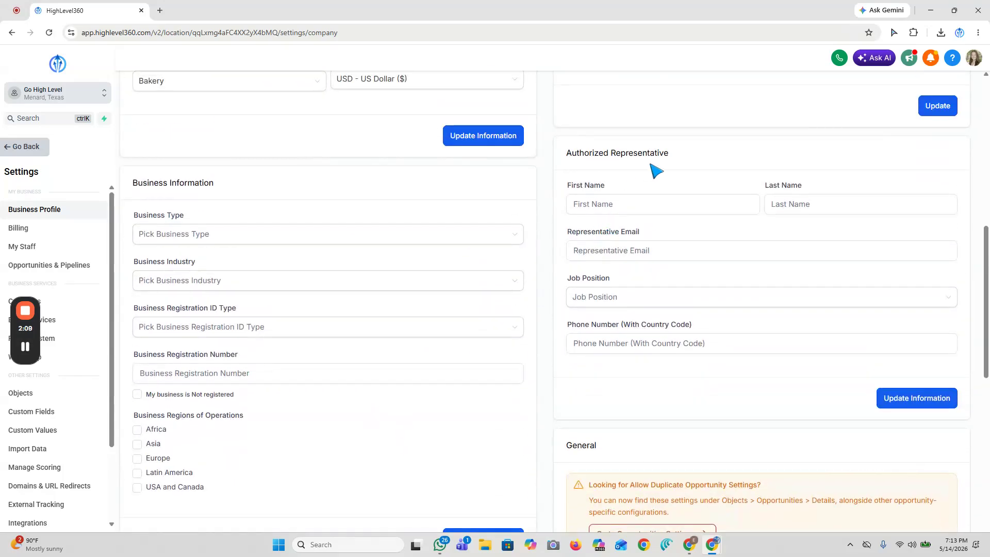
pyautogui.click(605, 204)
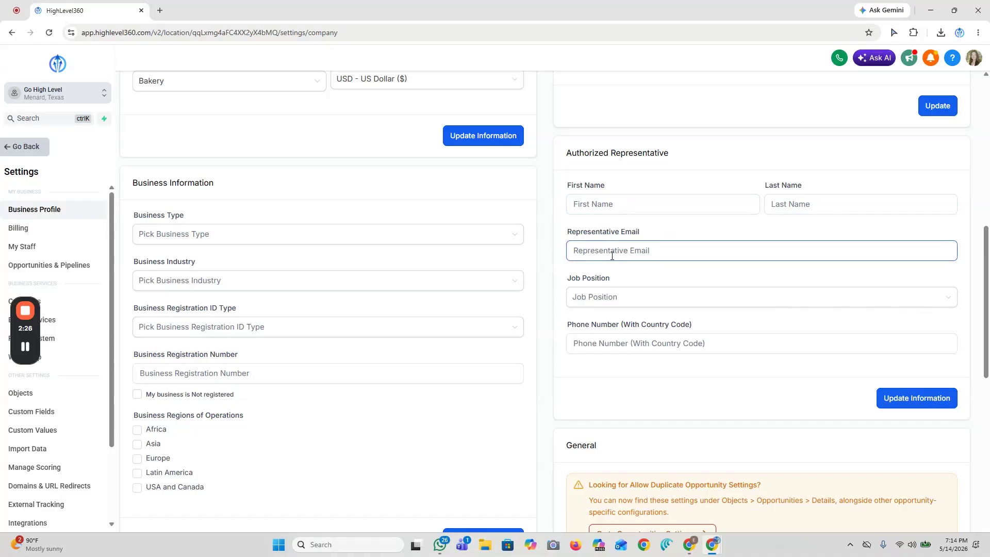
pyautogui.scroll(8, 389, 300)
pyautogui.scroll(-10, 371, 347)
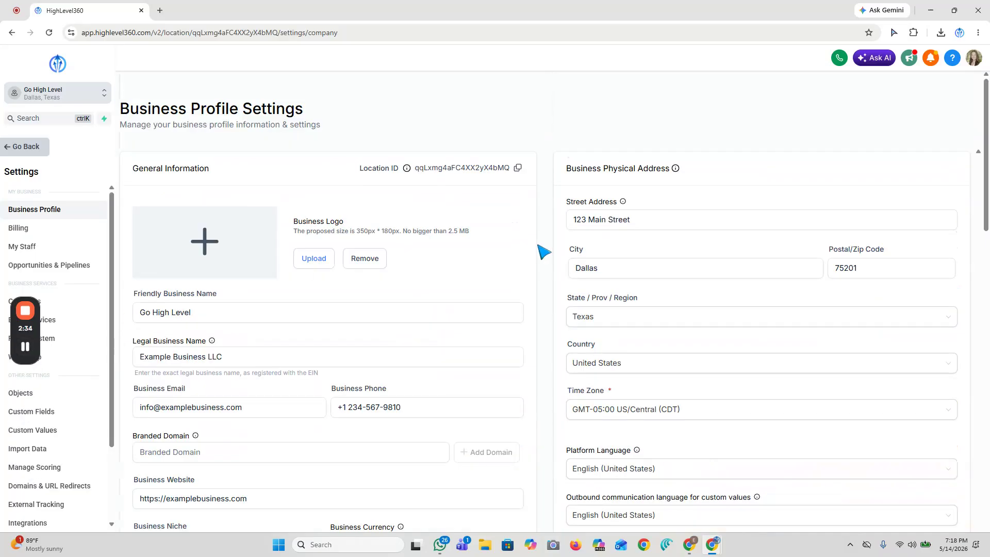
# - Compare the friendly business name with the legal business name in the completed General Information section
pyautogui.scroll(-2, 542, 251)
pyautogui.scroll(1, 542, 250)
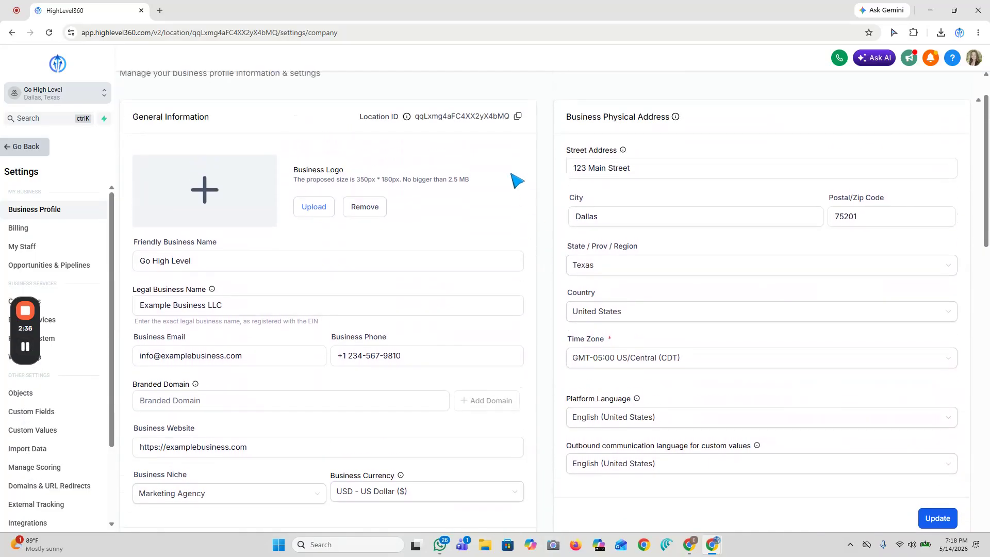
pyautogui.scroll(-2, 597, 310)
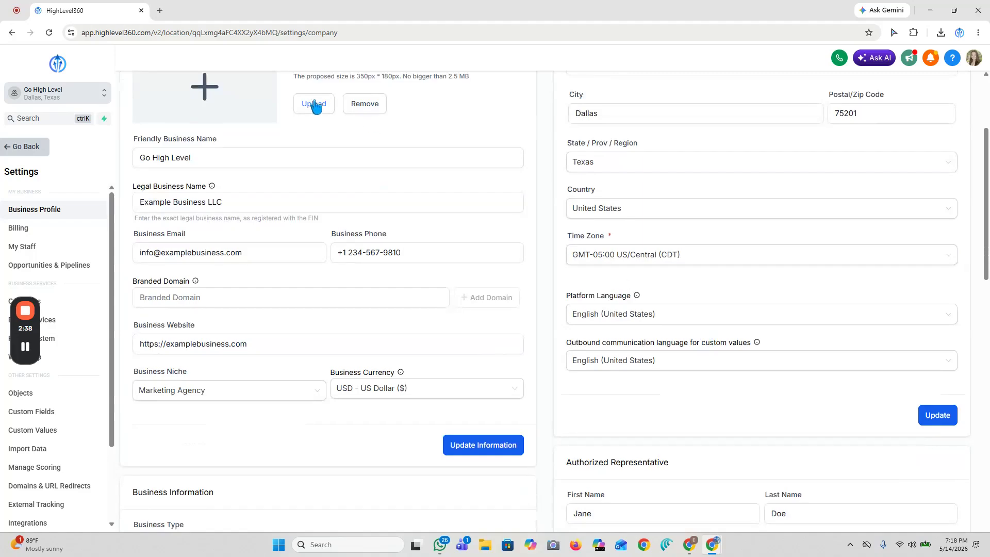
pyautogui.scroll(2, 343, 323)
pyautogui.scroll(-1, 310, 284)
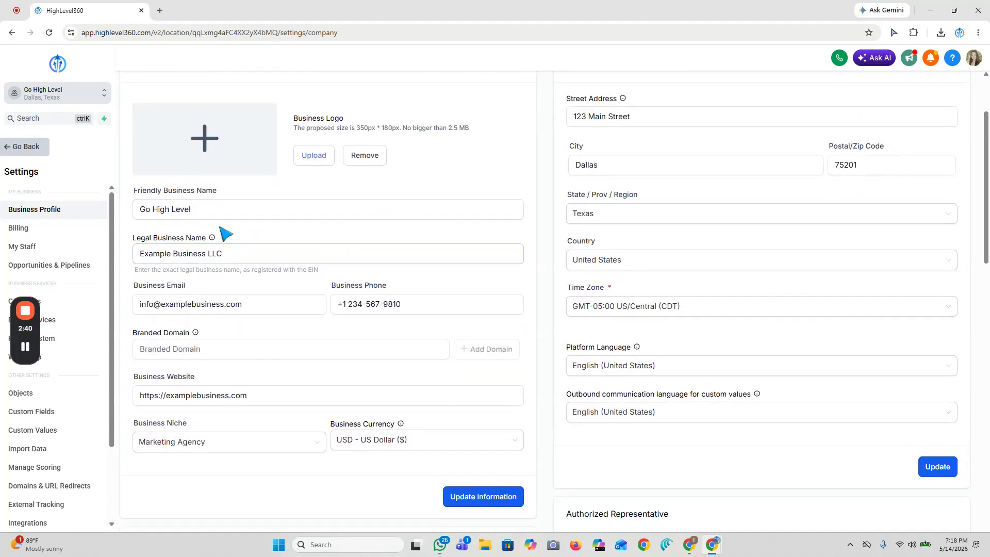
pyautogui.moveTo(228, 252); pyautogui.dragTo(166, 252)
pyautogui.click(276, 237)
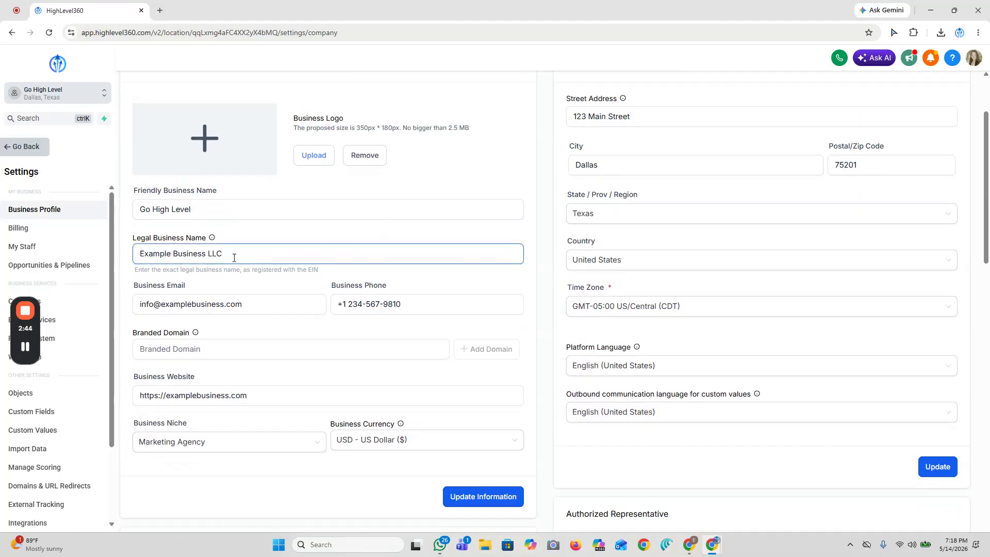
pyautogui.click(226, 210)
pyautogui.moveTo(225, 210); pyautogui.dragTo(120, 212)
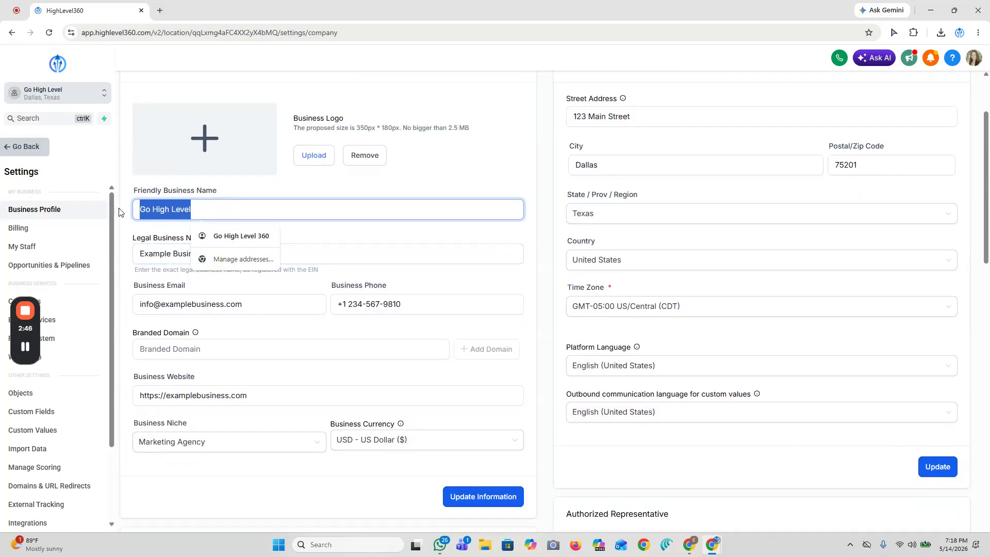
pyautogui.click(259, 200)
pyautogui.click(215, 257)
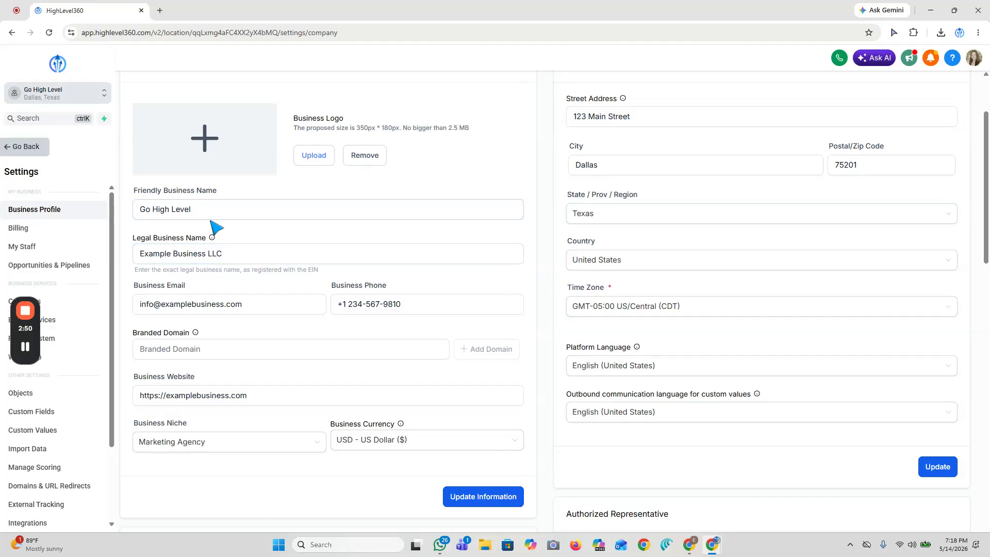
pyautogui.moveTo(225, 254); pyautogui.dragTo(138, 264)
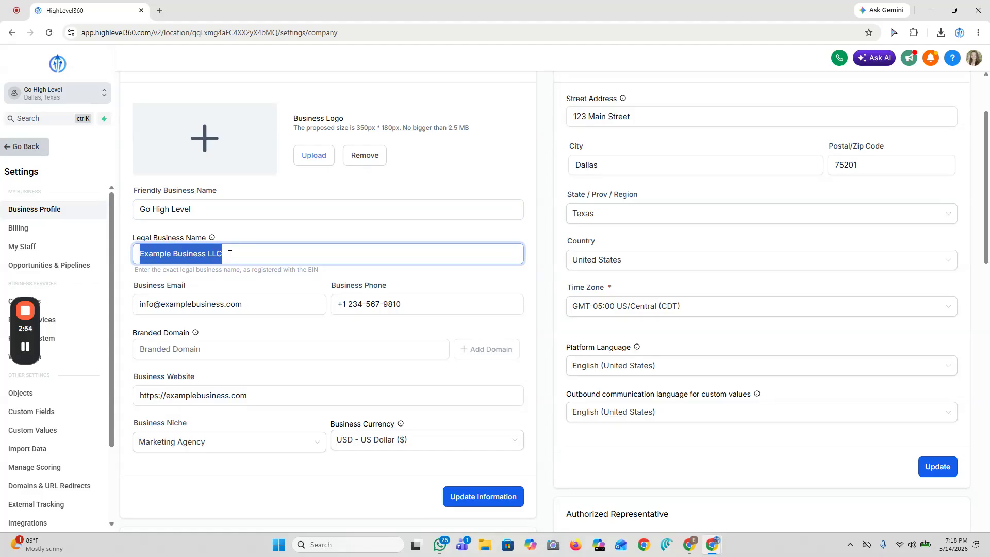
# - Review the completed Business Information and Authorized Representative sections of the business profile
pyautogui.scroll(2, 546, 277)
pyautogui.scroll(-8, 694, 261)
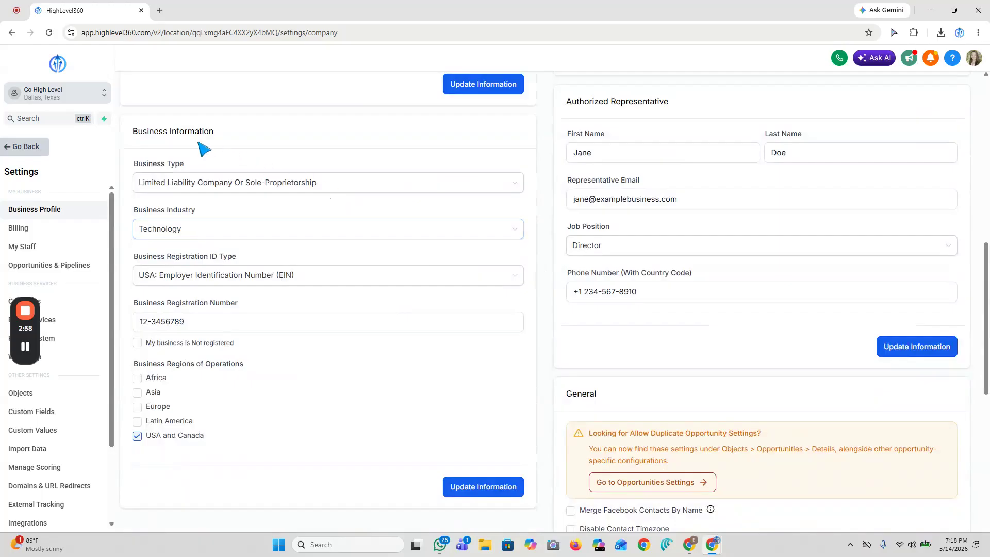
pyautogui.scroll(1, 416, 342)
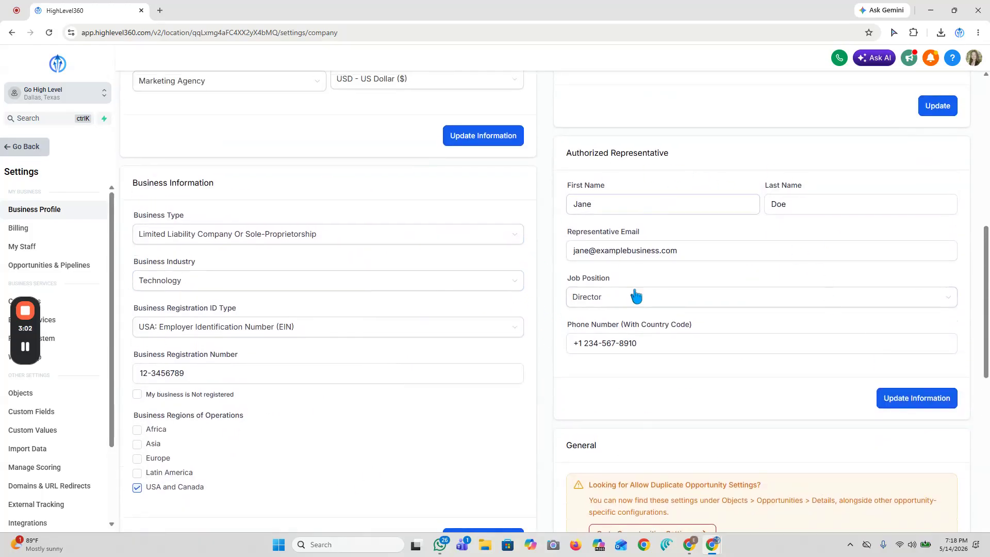
# - Open the phone system's Trust Center and start the A2P Messaging (SMS) registration
pyautogui.moveTo(27, 330); pyautogui.dragTo(25, 442)
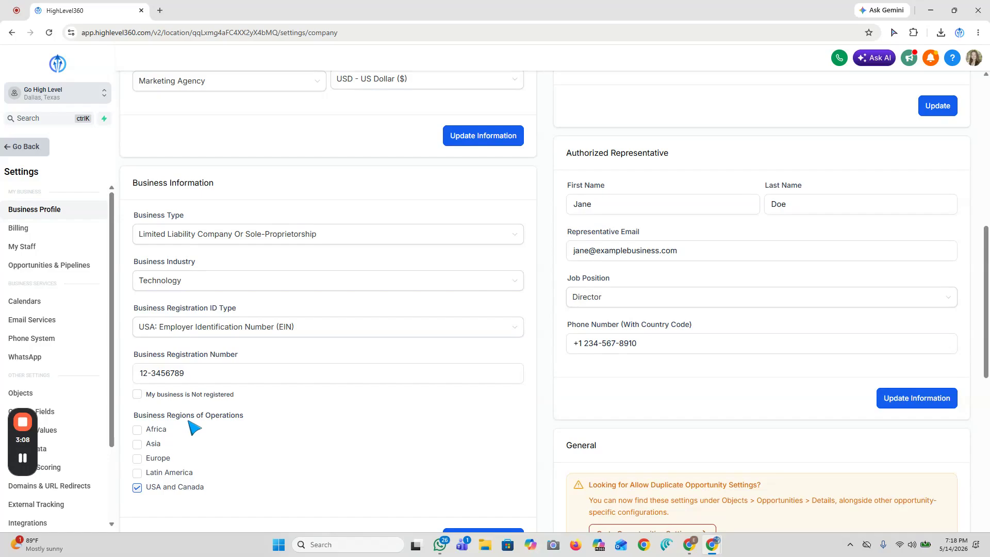
pyautogui.click(42, 342)
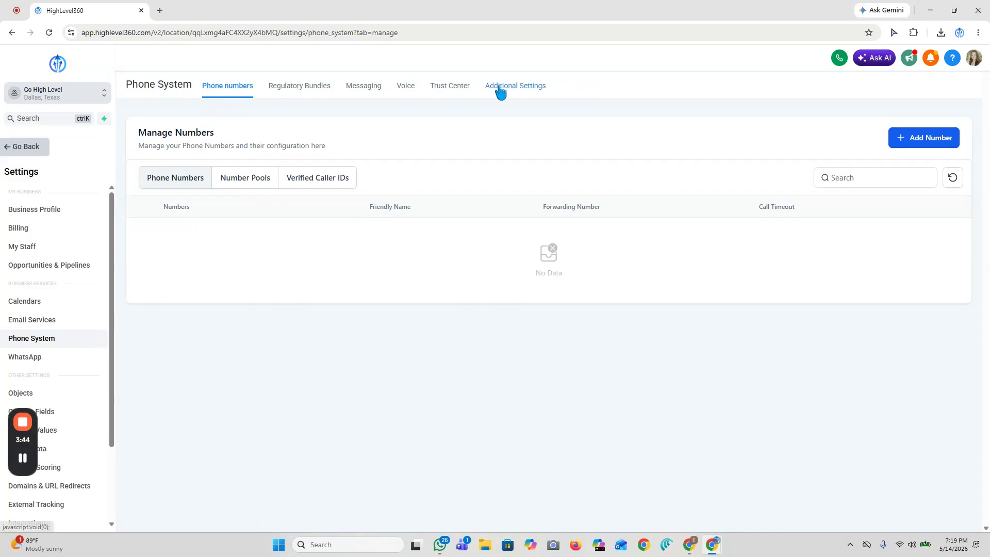
pyautogui.click(450, 92)
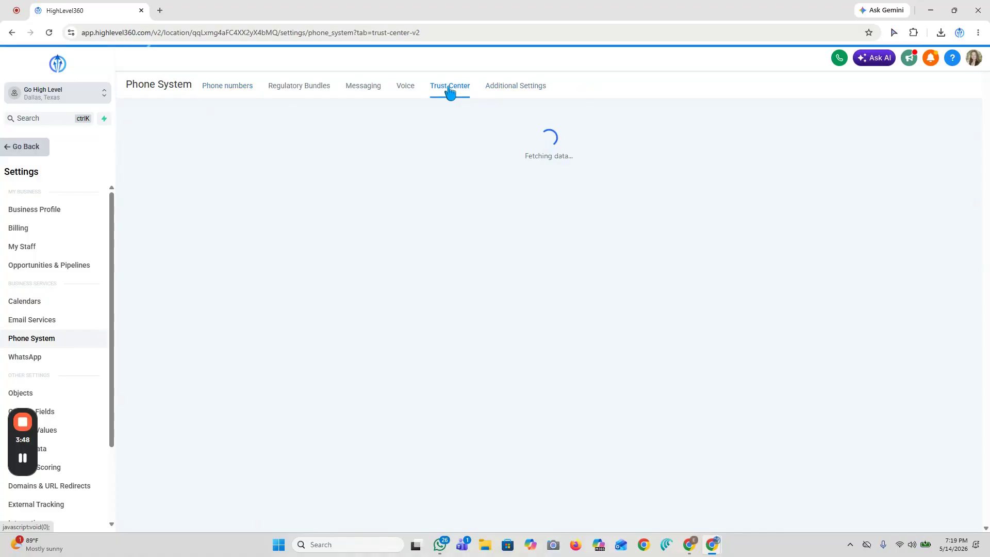
pyautogui.scroll(-2, 481, 202)
pyautogui.scroll(-1, 482, 204)
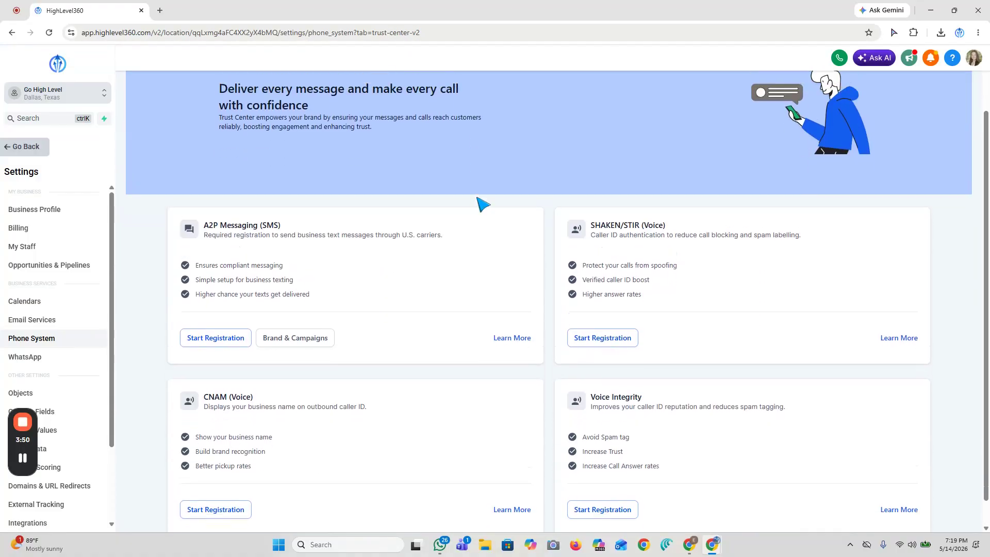
pyautogui.scroll(3, 481, 203)
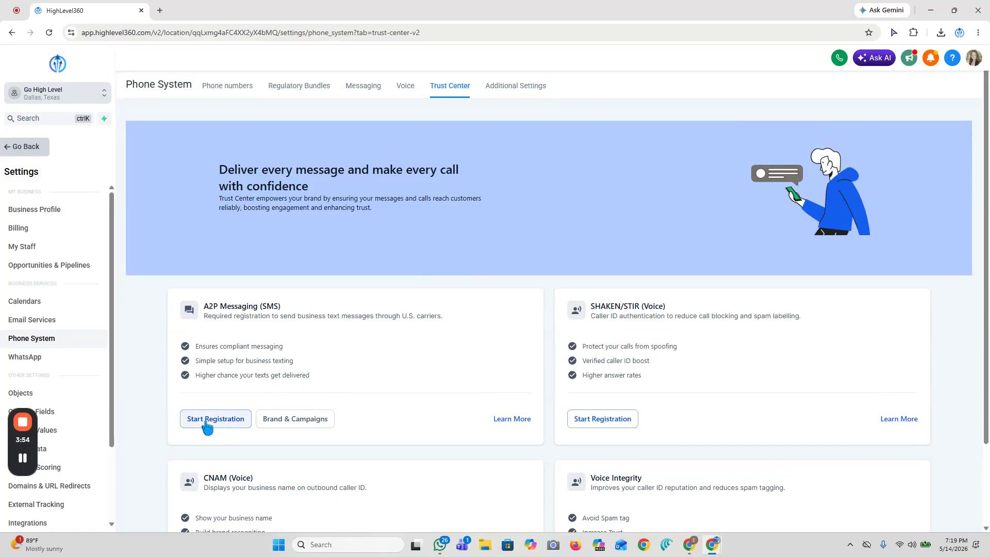
pyautogui.click(222, 424)
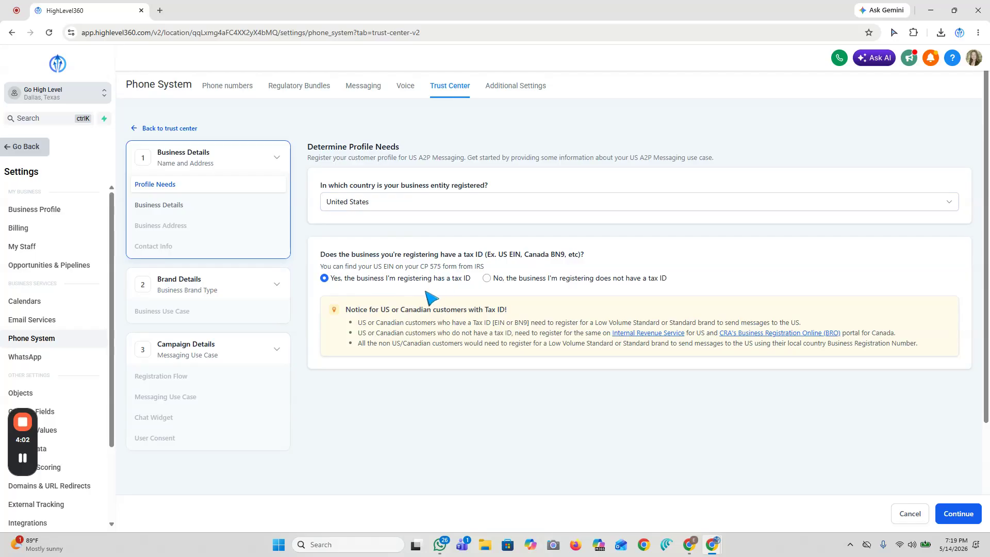
# - Accept the profile needs for a United States business with a tax ID, and review and accept the prefilled business details
pyautogui.click(962, 516)
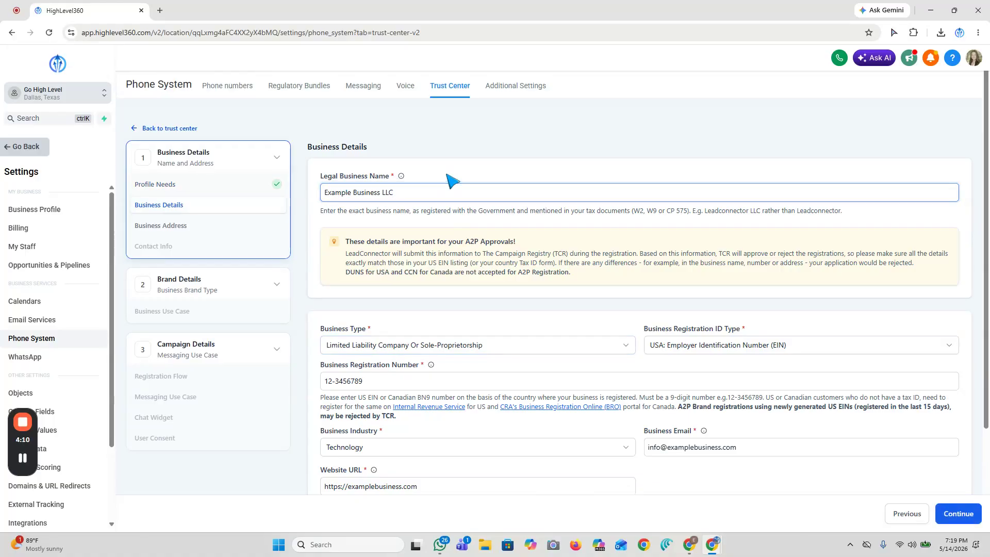
pyautogui.scroll(-3, 425, 196)
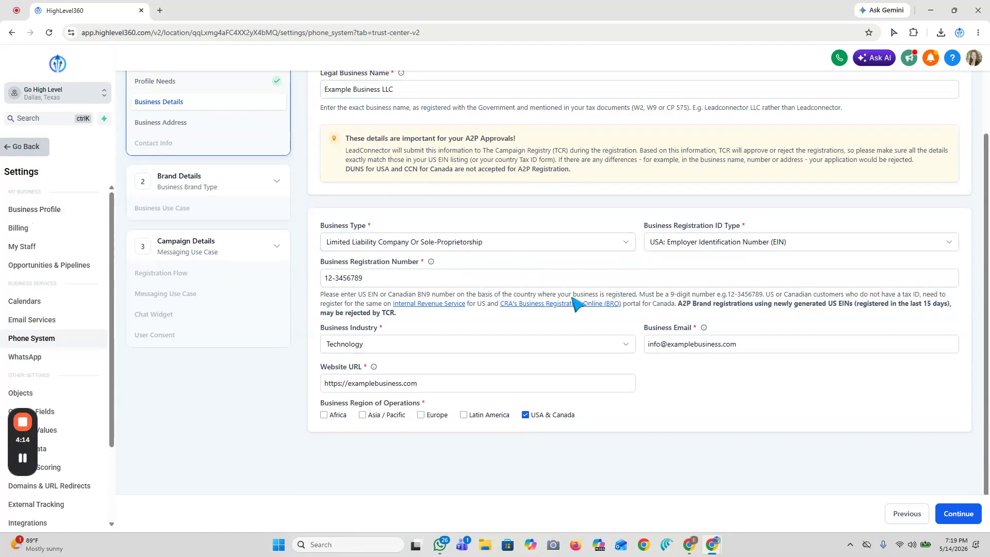
pyautogui.scroll(-1, 572, 382)
pyautogui.scroll(2, 663, 358)
pyautogui.scroll(-2, 663, 345)
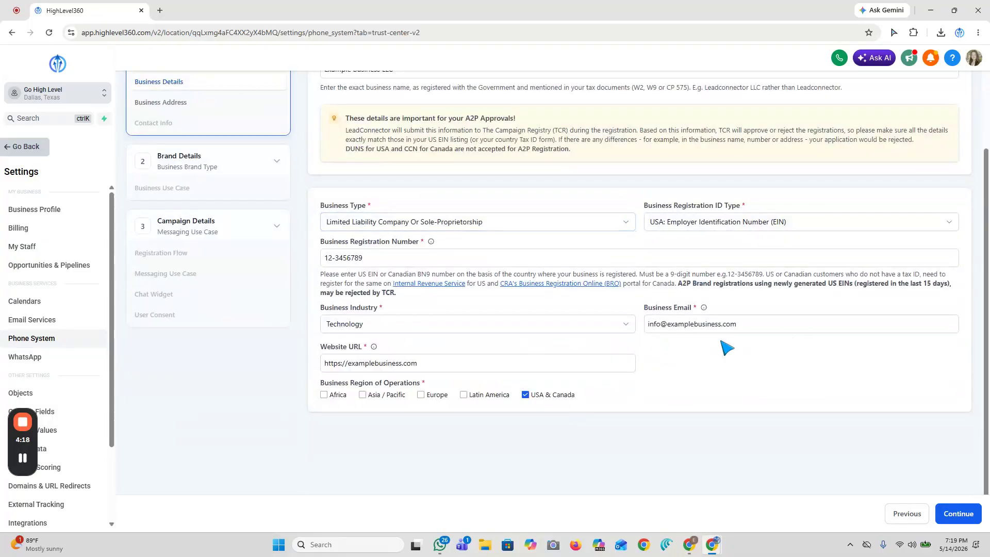
pyautogui.click(951, 516)
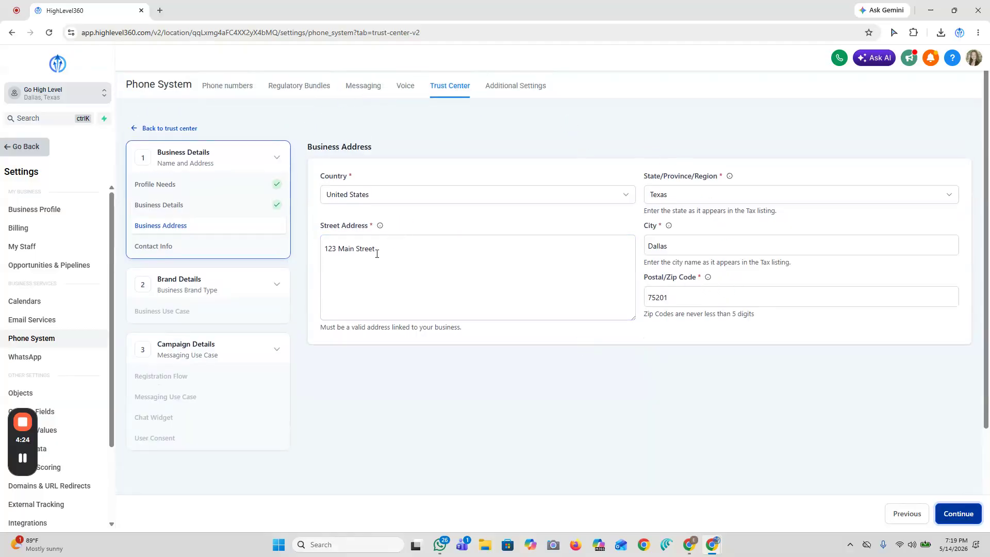
# - Accept the business address and authorized representative details, and send the OTP for verifying the representative's email address
pyautogui.click(959, 515)
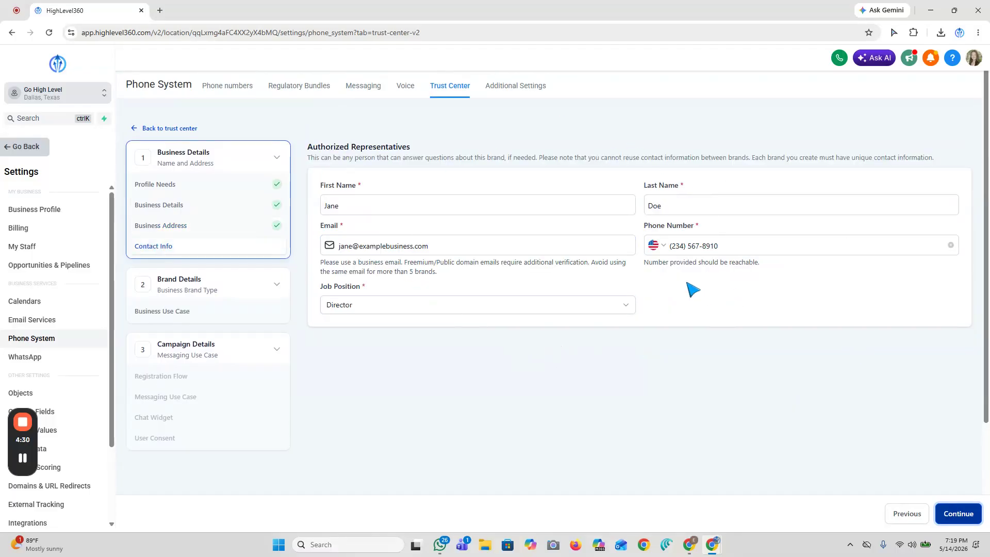
pyautogui.click(963, 519)
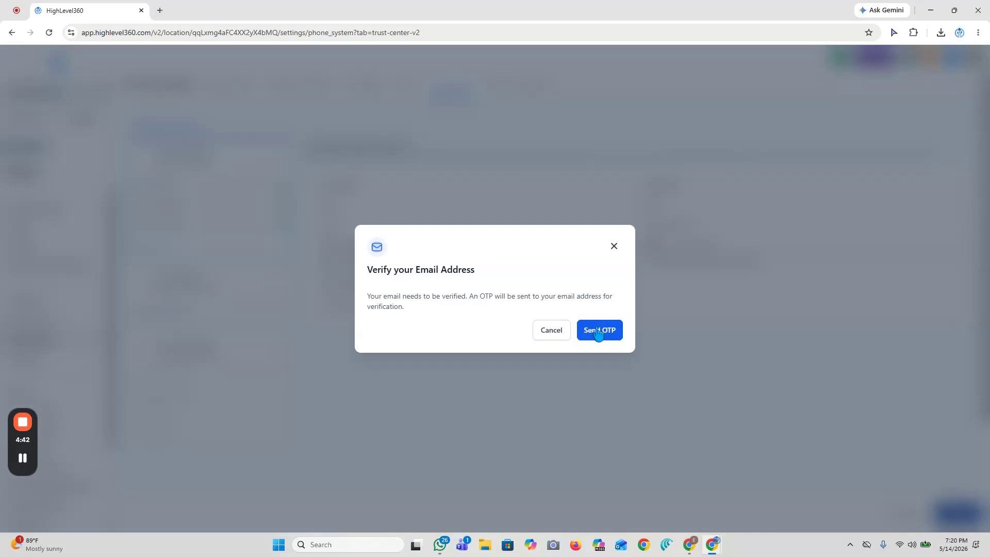
pyautogui.click(597, 332)
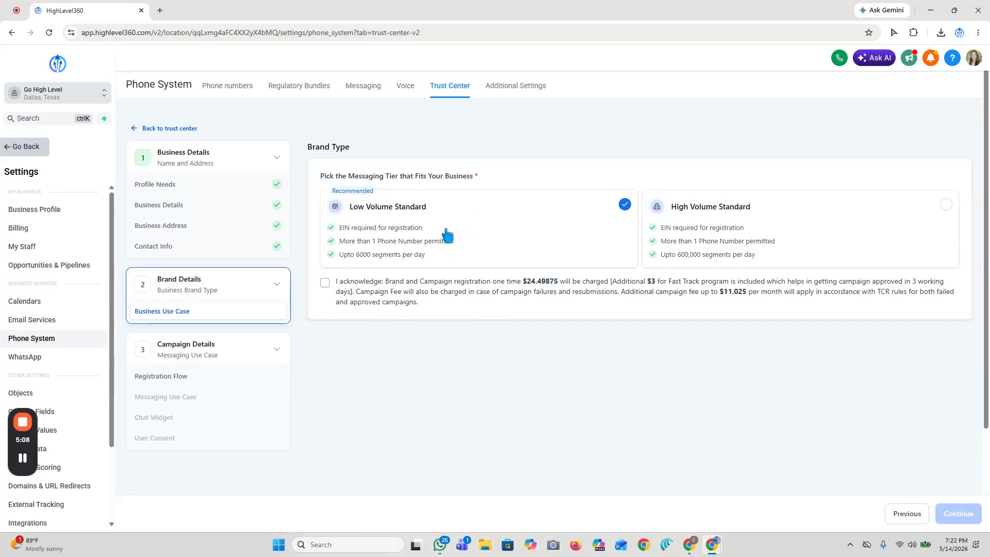
# - Compare the messaging tiers, choose Low Volume Standard, acknowledge the brand and campaign fees, and continue to the campaign details
pyautogui.click(842, 216)
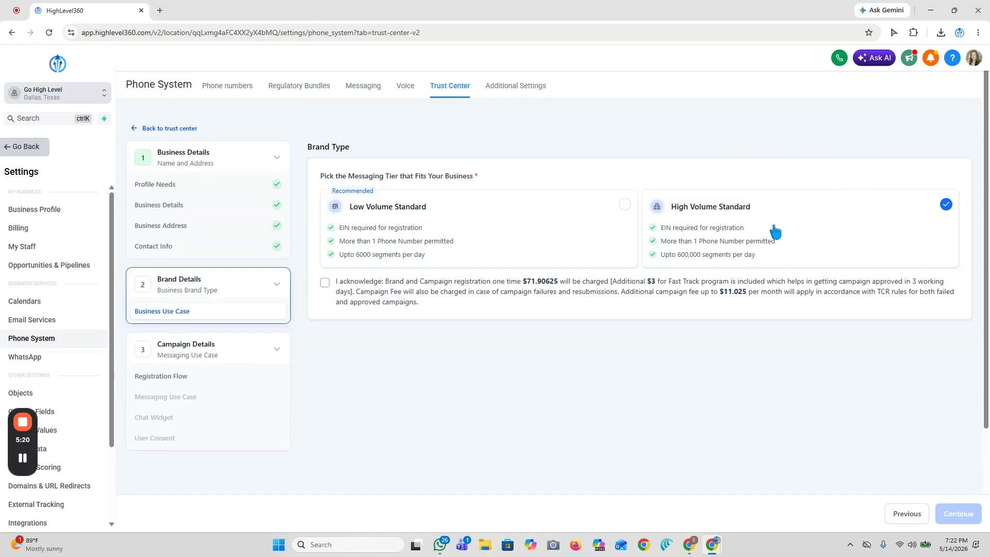
pyautogui.click(566, 213)
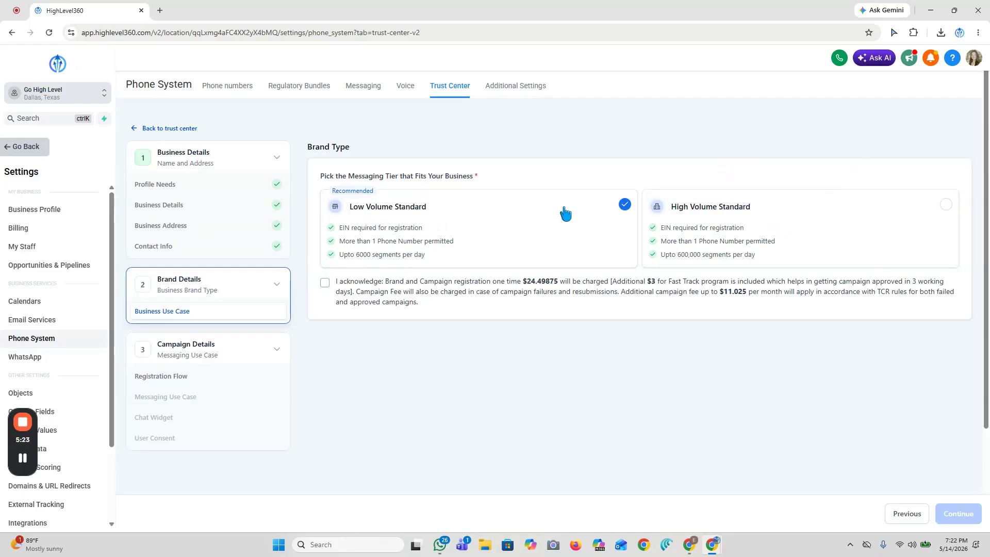
pyautogui.click(323, 285)
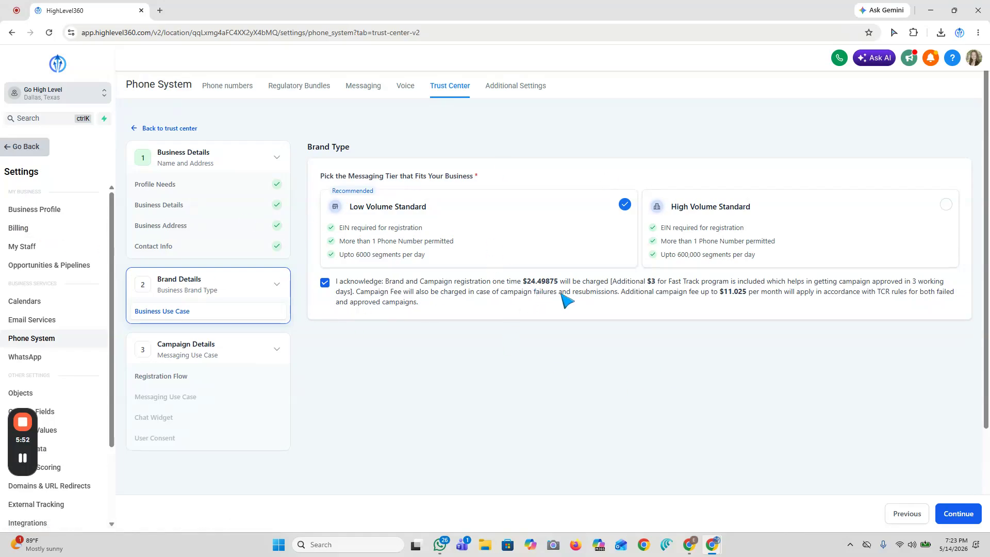
pyautogui.click(958, 514)
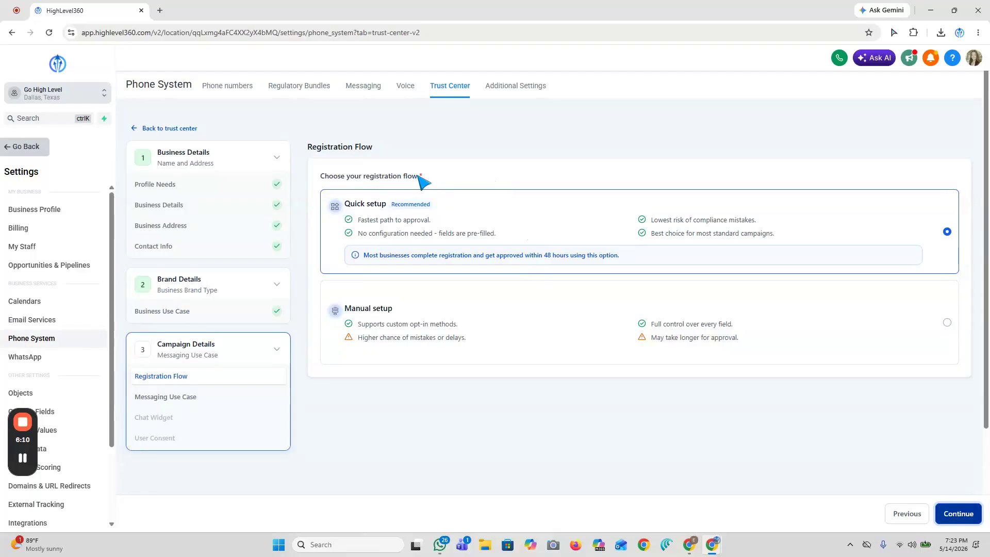
# - Compare the registration flows, choose Quick setup and continue to the messaging use case
pyautogui.click(528, 326)
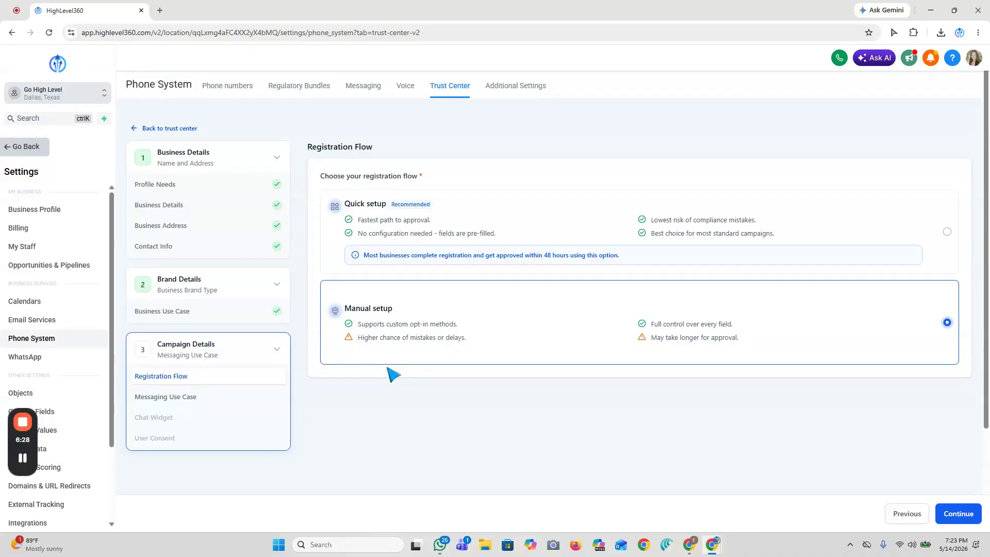
pyautogui.click(495, 242)
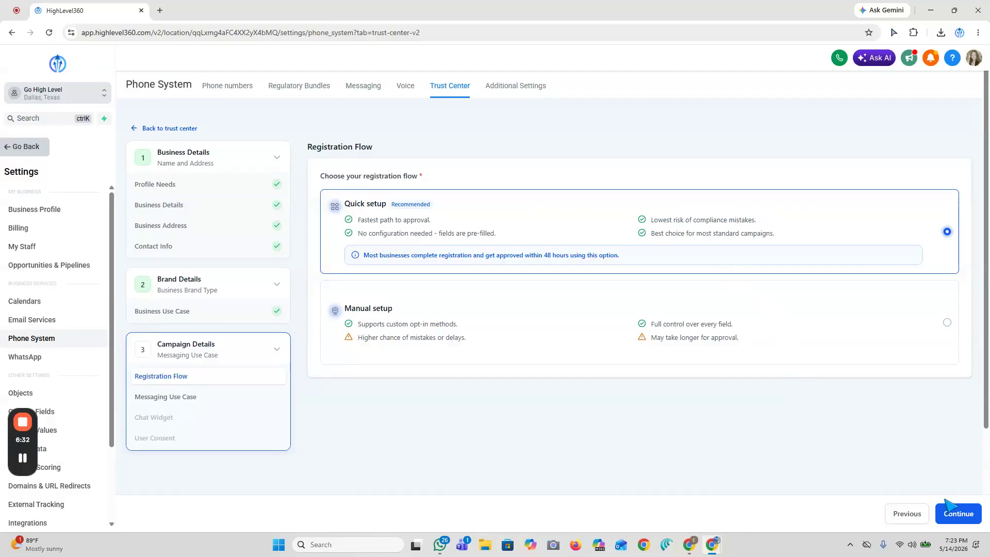
pyautogui.click(951, 513)
# - Set the message type to Transactional / Non-Marketing with the Customer Care campaign use case, and continue to the chat widget
pyautogui.scroll(-1, 405, 296)
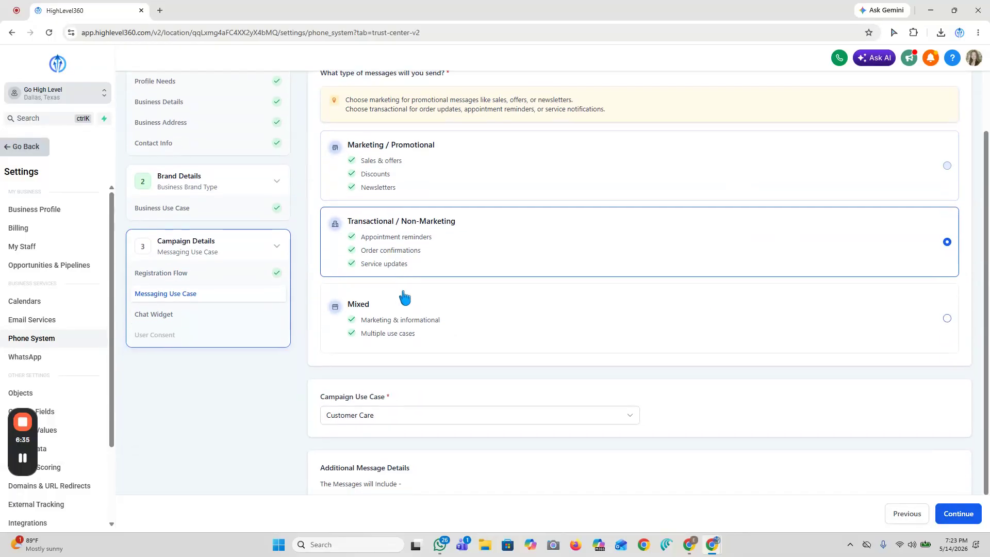
pyautogui.scroll(1, 414, 291)
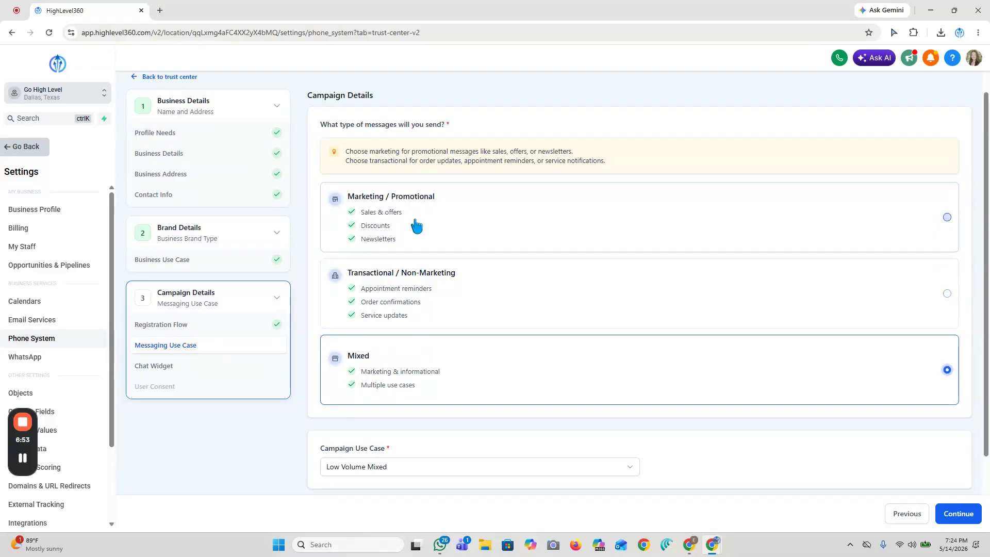
pyautogui.click(436, 297)
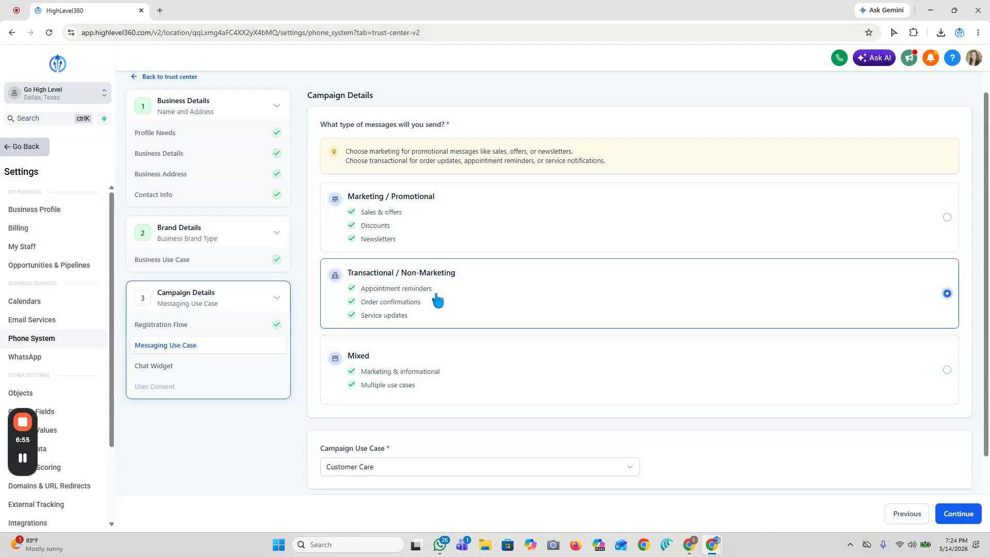
pyautogui.scroll(-3, 473, 282)
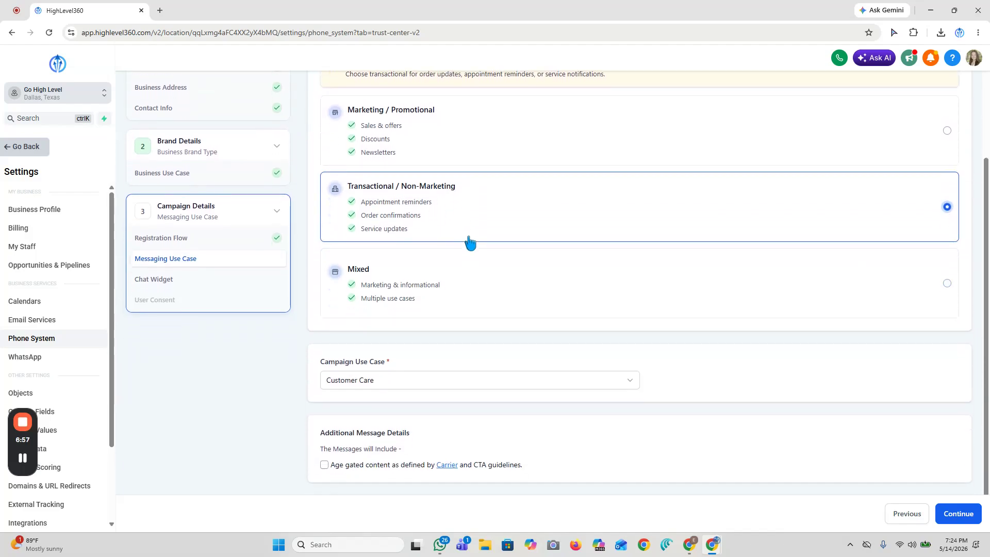
pyautogui.click(383, 380)
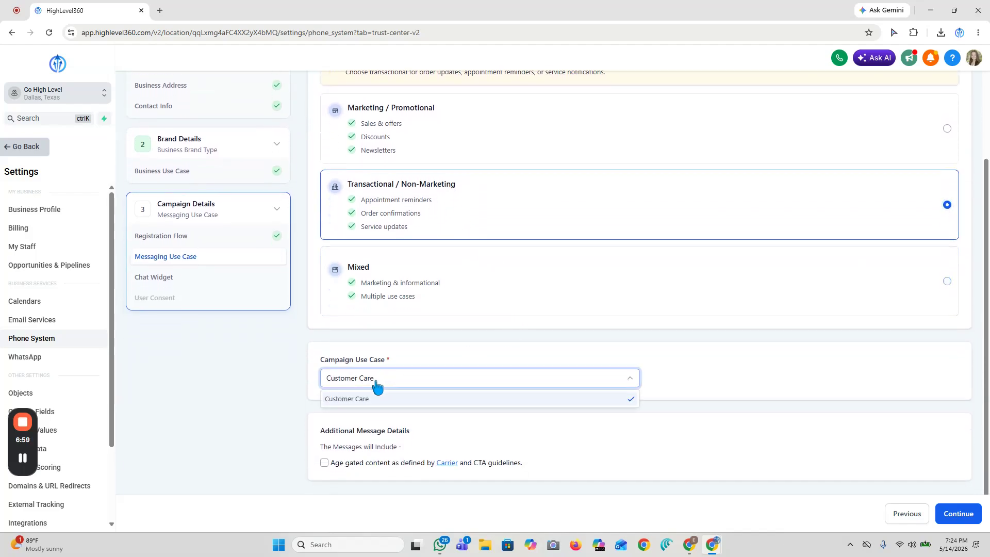
pyautogui.click(397, 369)
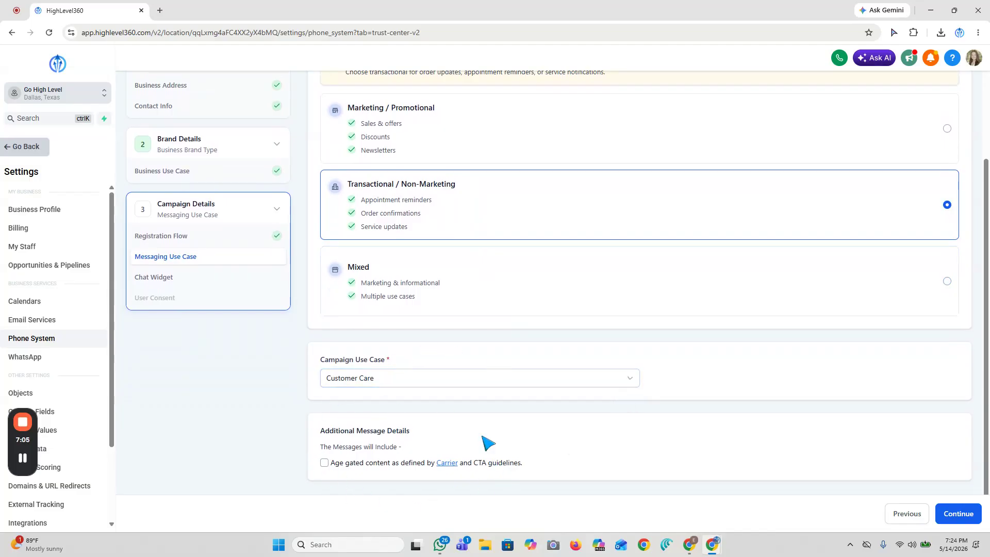
pyautogui.click(958, 515)
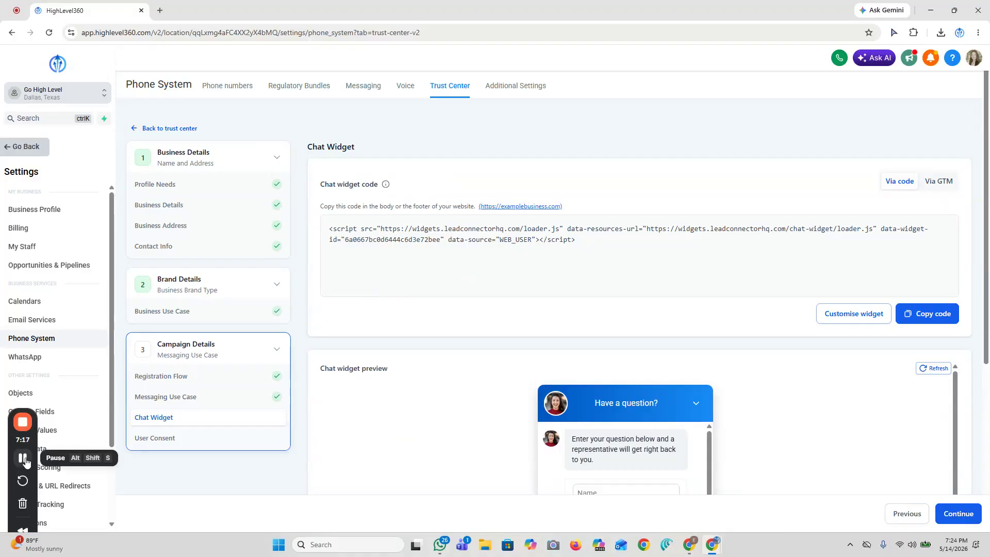
# - Examine the chat widget code and the business name in the consent text of the widget preview
pyautogui.moveTo(577, 240); pyautogui.dragTo(309, 235)
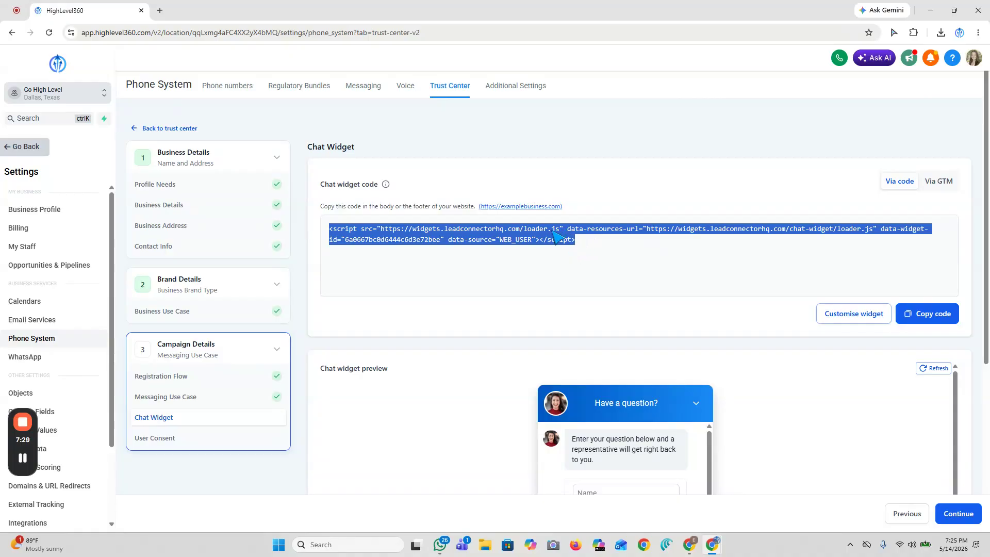
pyautogui.scroll(-5, 557, 238)
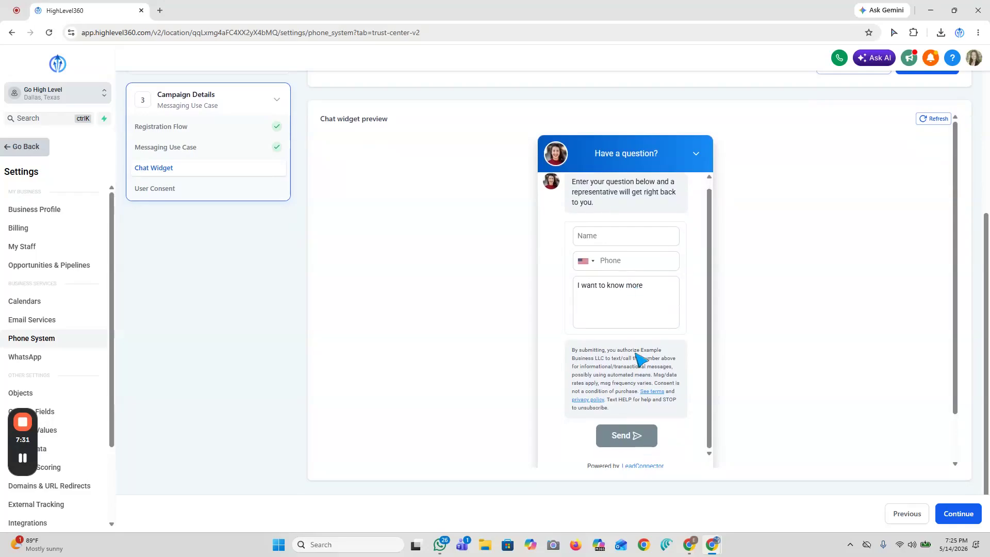
pyautogui.scroll(-1, 576, 283)
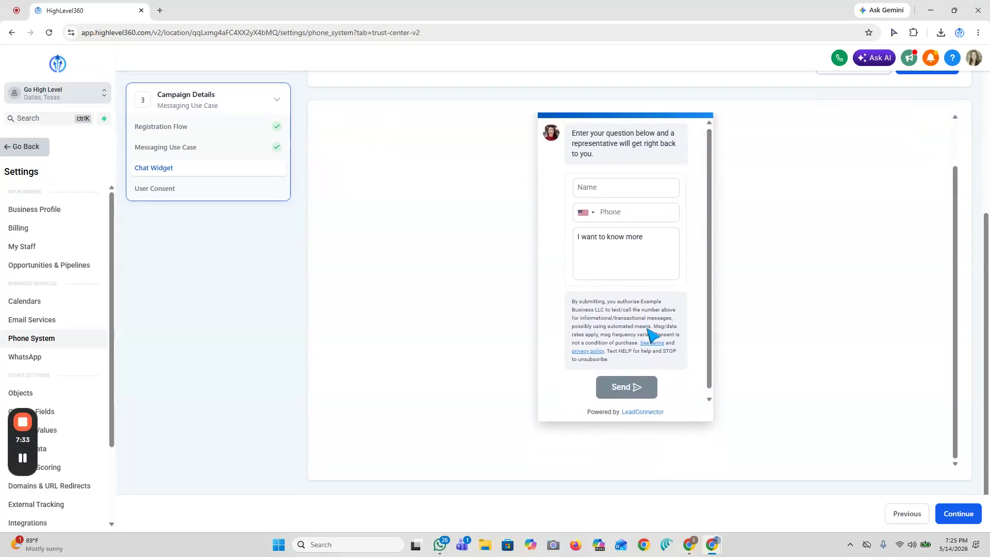
pyautogui.moveTo(616, 352)
pyautogui.mouseDown()
pyautogui.moveTo(572, 328)
pyautogui.moveTo(571, 293)
pyautogui.moveTo(630, 361)
pyautogui.mouseUp()
pyautogui.click(630, 362)
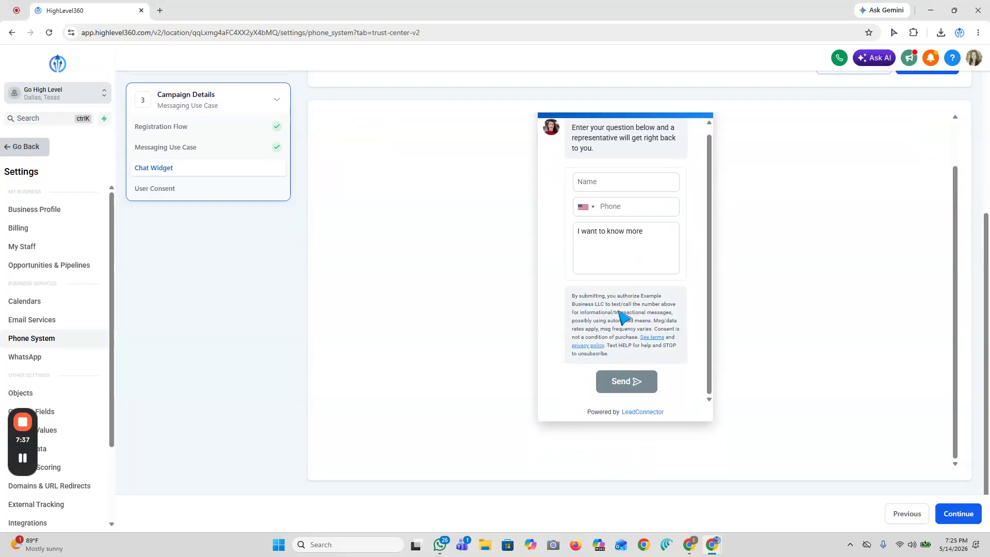
pyautogui.moveTo(641, 297); pyautogui.dragTo(605, 304)
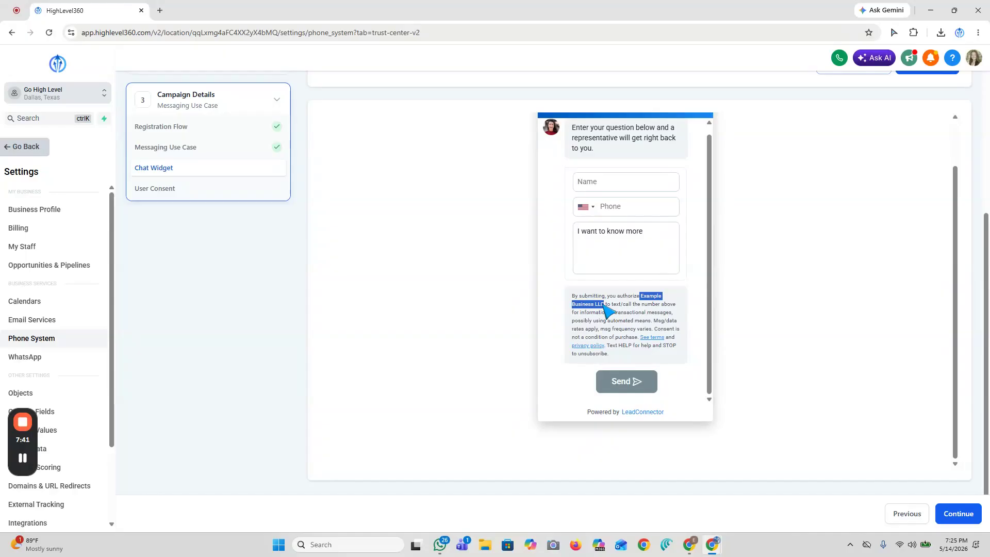
pyautogui.scroll(2, 685, 325)
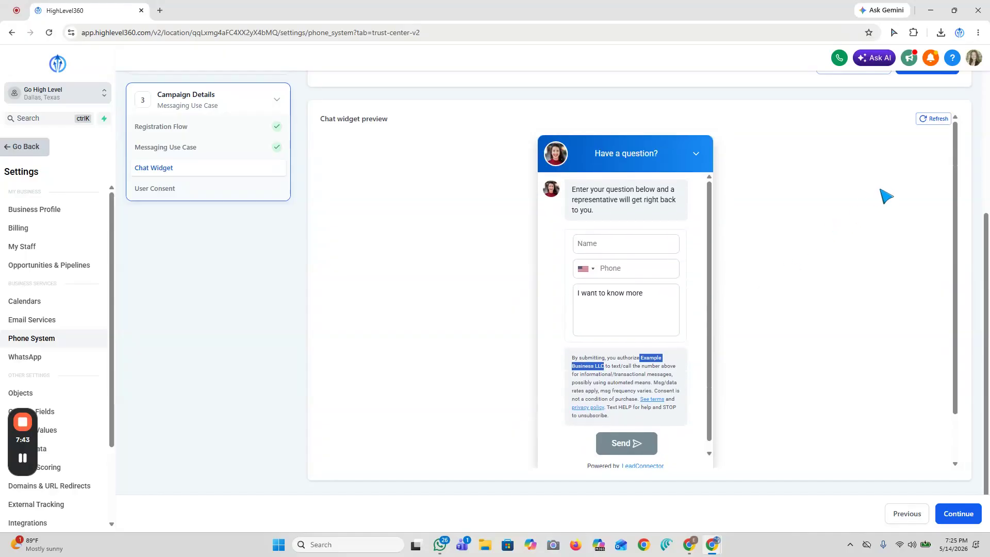
# - Copy the complete chat widget code and continue to the User Consent section
pyautogui.scroll(5, 870, 209)
pyautogui.moveTo(614, 251); pyautogui.dragTo(330, 228)
pyautogui.rightClick(391, 245)
pyautogui.click(410, 249)
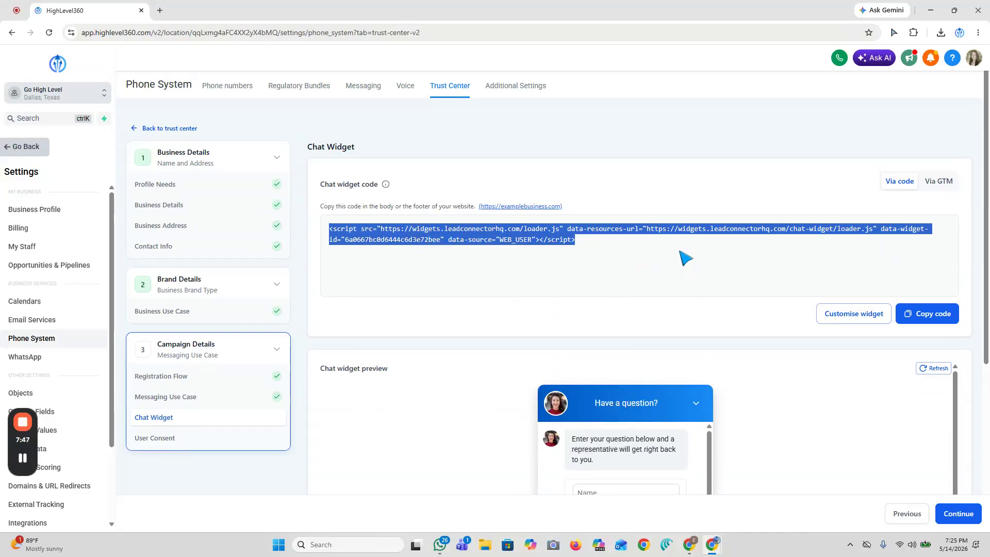
pyautogui.click(630, 251)
pyautogui.scroll(-5, 708, 231)
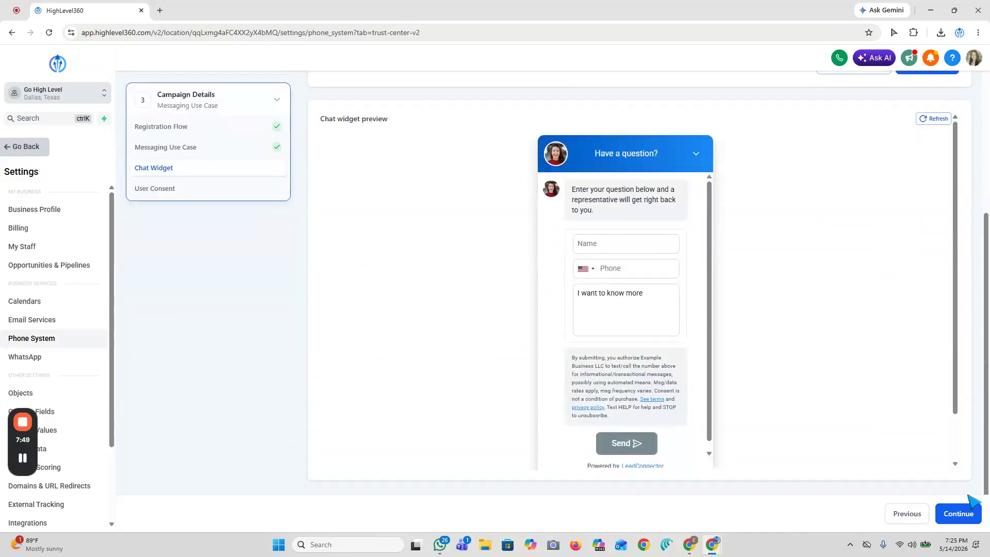
pyautogui.click(958, 513)
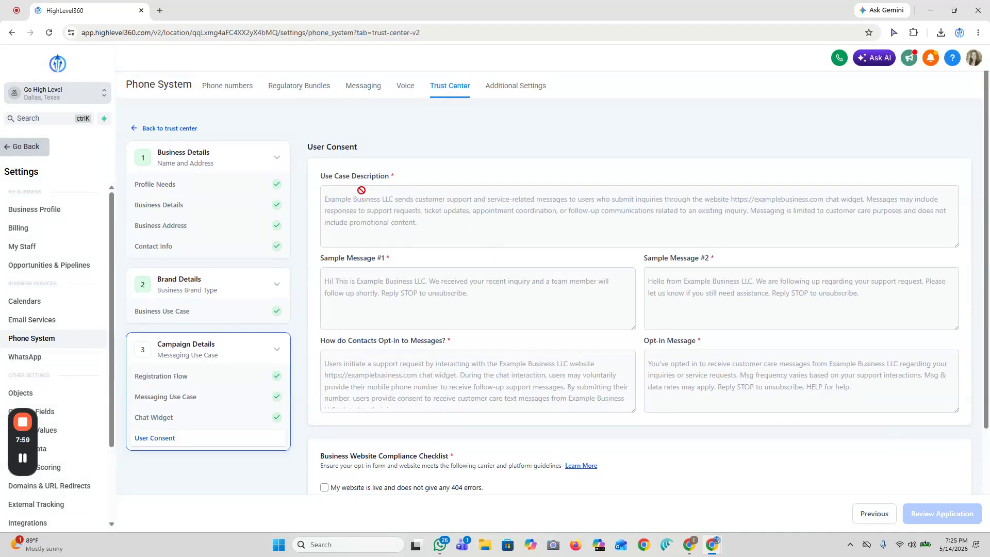
# - Confirm all six items of the Business Website Compliance Checklist in the User Consent section
pyautogui.scroll(-1, 436, 259)
pyautogui.scroll(-2, 514, 252)
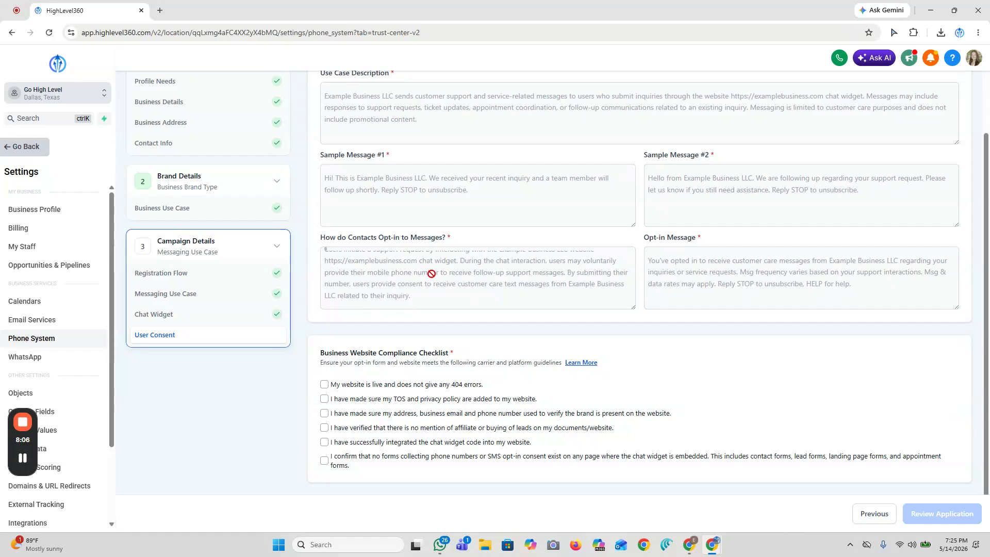
pyautogui.scroll(-1, 723, 263)
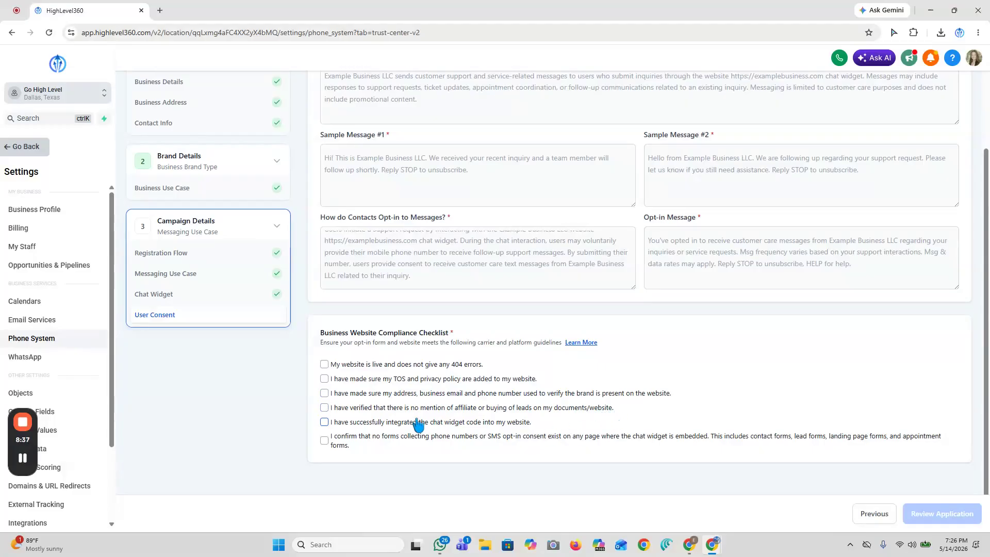
pyautogui.click(324, 422)
pyautogui.click(326, 423)
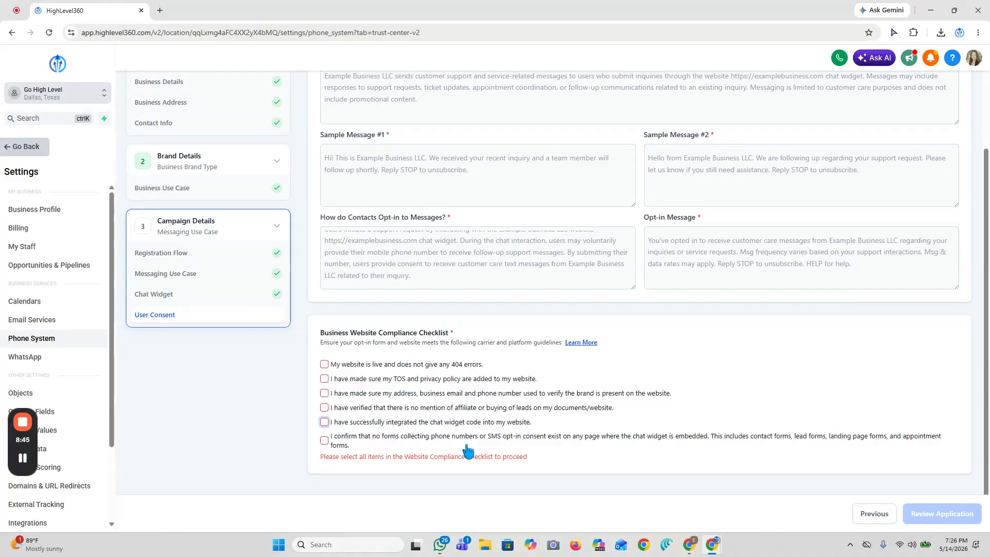
pyautogui.click(325, 364)
pyautogui.click(324, 379)
pyautogui.click(324, 393)
pyautogui.click(324, 407)
pyautogui.click(324, 422)
pyautogui.click(324, 440)
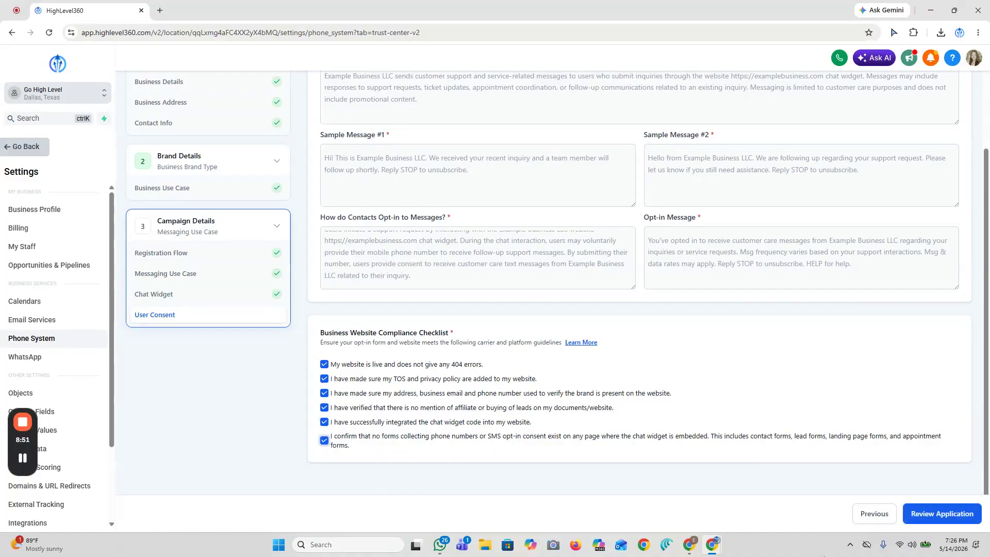
# - Run the application's compliance review and collapse the Chat Widget Compliance and Multiple Opt-ins results
pyautogui.click(924, 515)
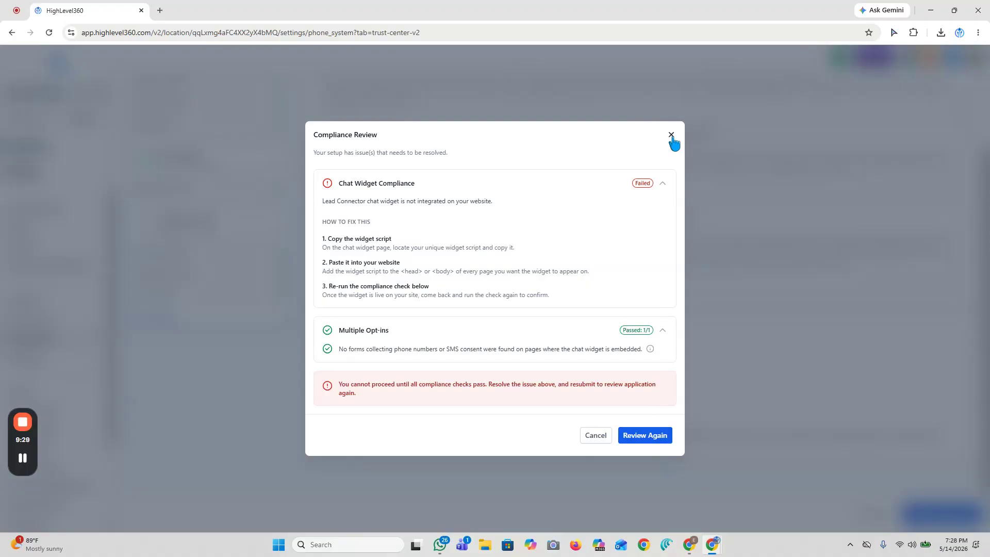
pyautogui.click(662, 185)
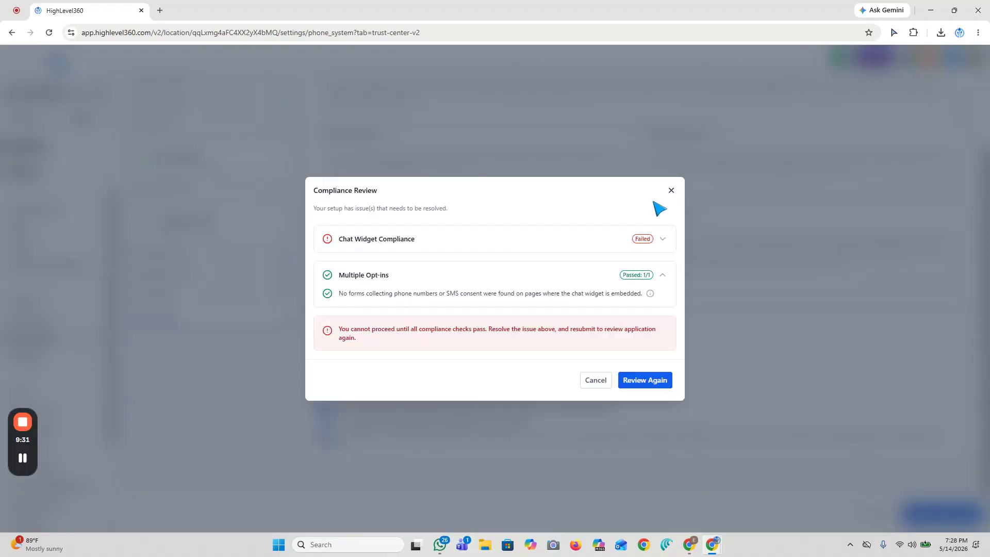
pyautogui.click(663, 278)
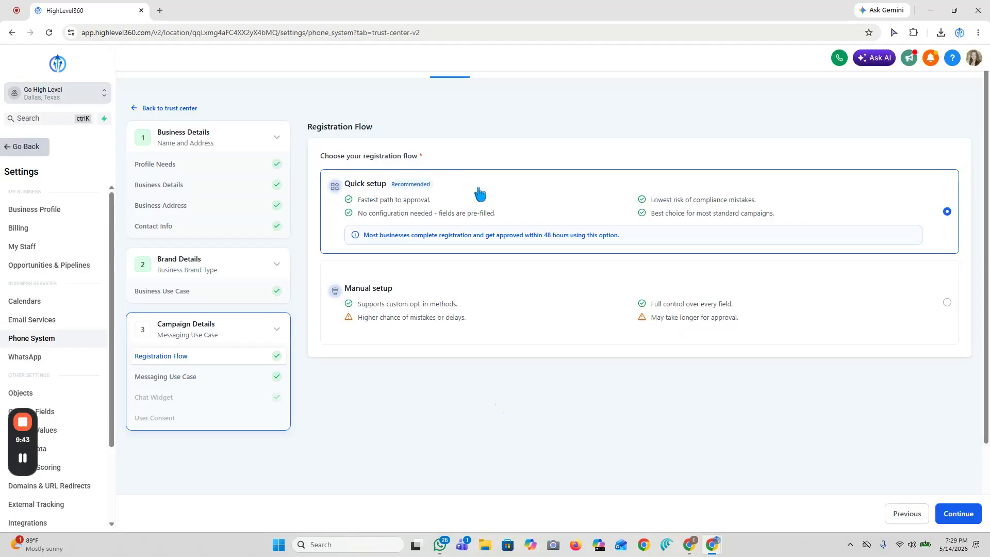
# - Switch the registration flow to Manual setup and set the campaign use case to Low Volume Mixed (Recommended)
pyautogui.click(648, 304)
pyautogui.click(953, 515)
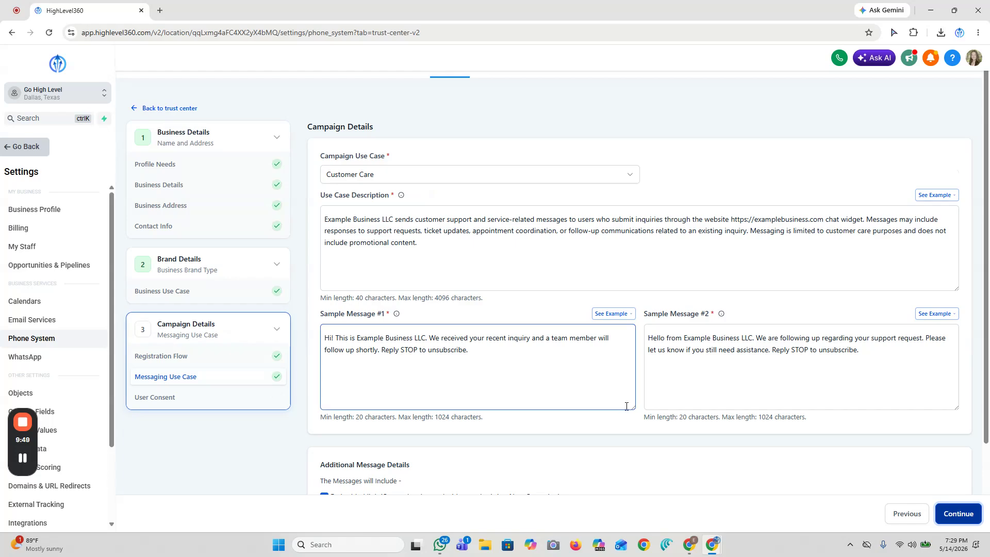
pyautogui.click(450, 271)
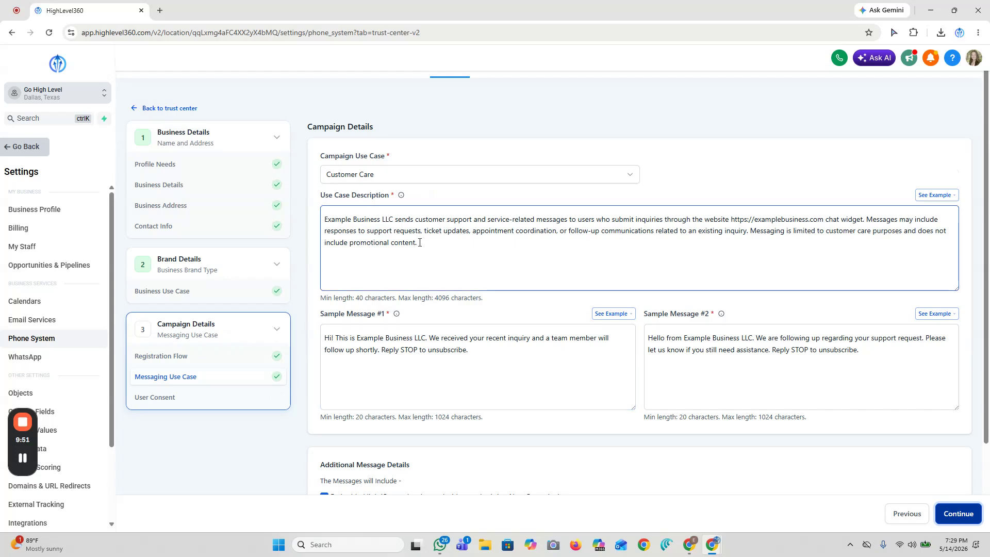
pyautogui.click(392, 184)
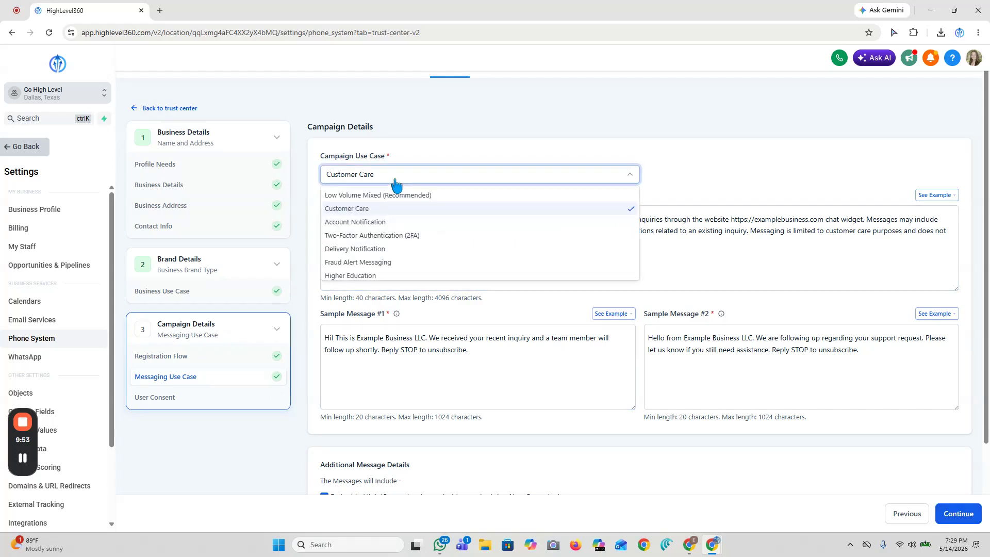
pyautogui.click(371, 196)
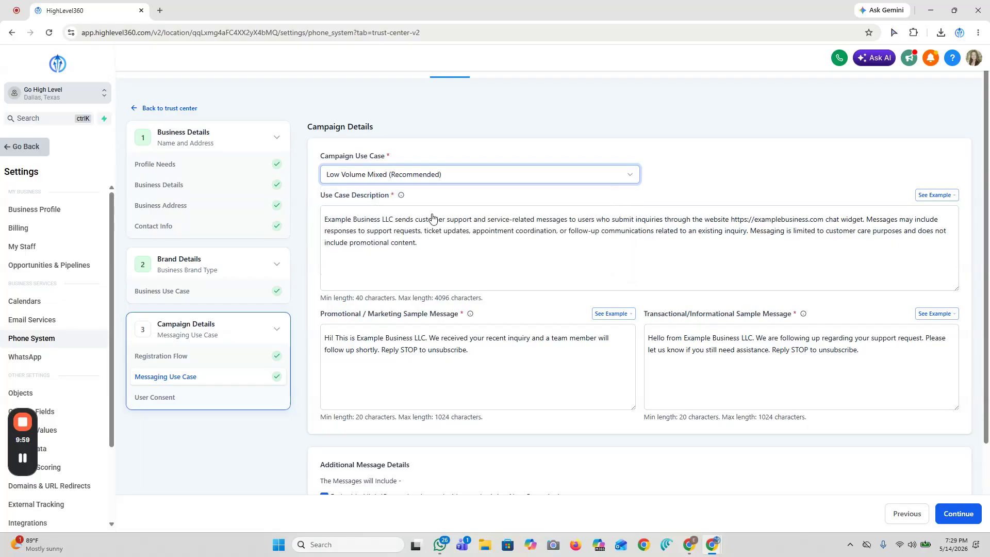
# - Examine the campaign's description and sample fields and view the example texts for the promotional/marketing sample message
pyautogui.click(436, 240)
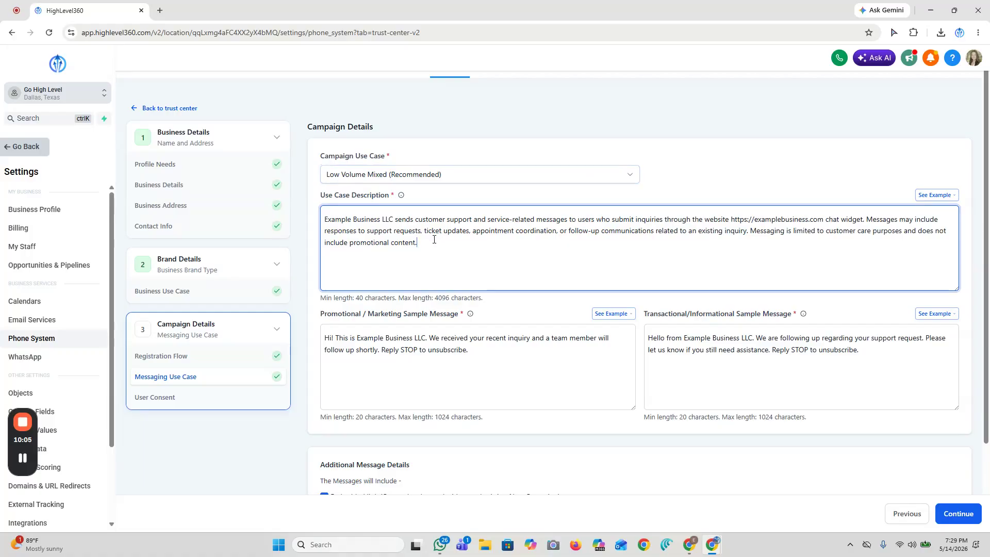
pyautogui.click(495, 348)
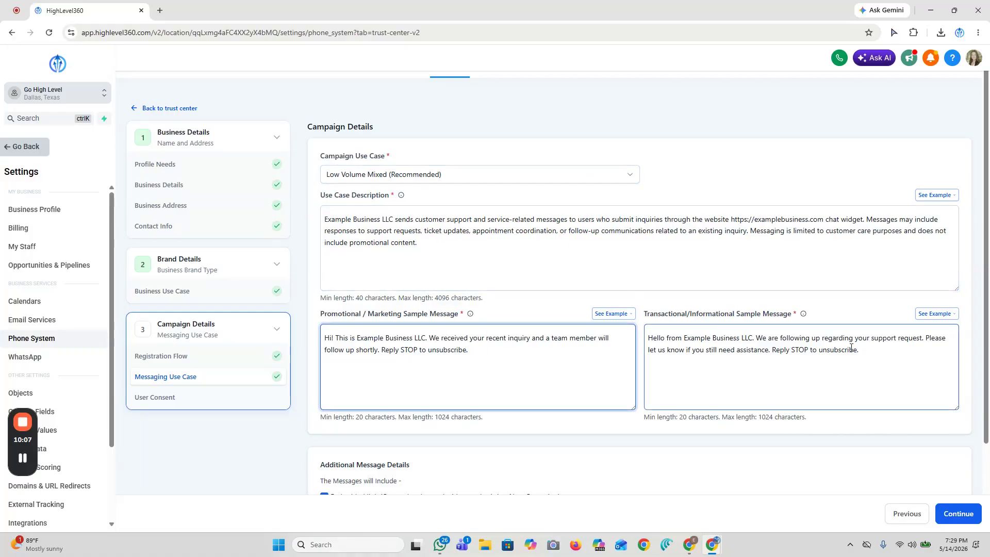
pyautogui.scroll(-1, 568, 342)
pyautogui.scroll(1, 516, 309)
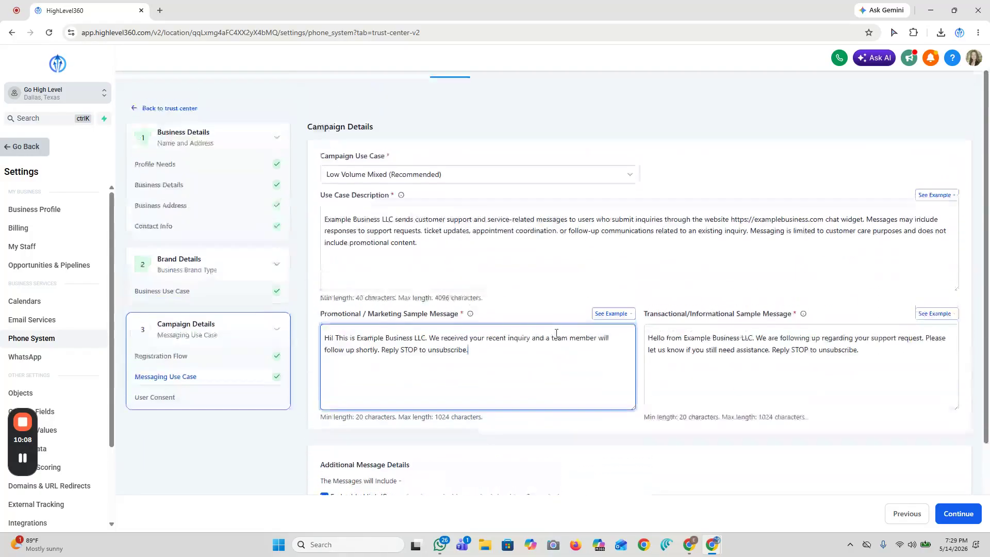
pyautogui.click(612, 314)
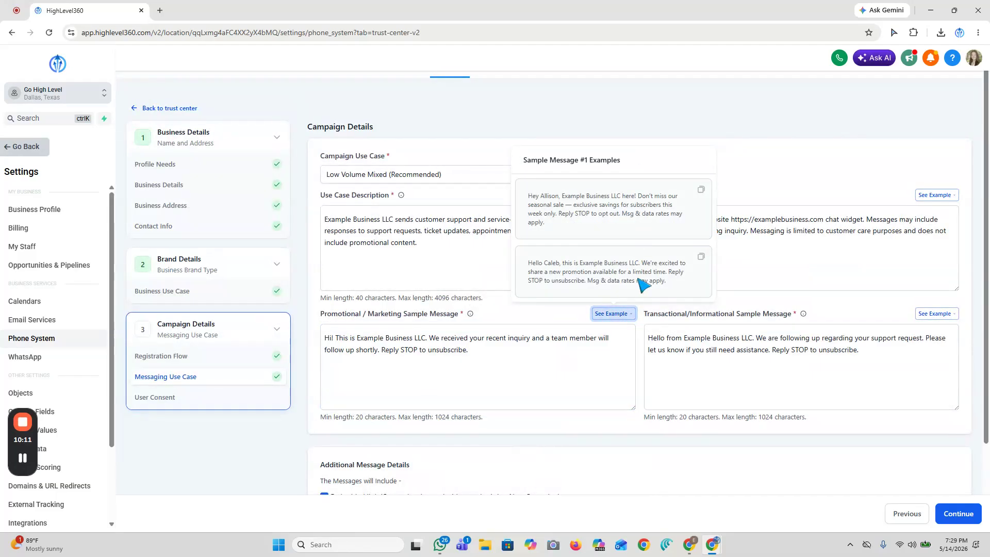
pyautogui.click(490, 347)
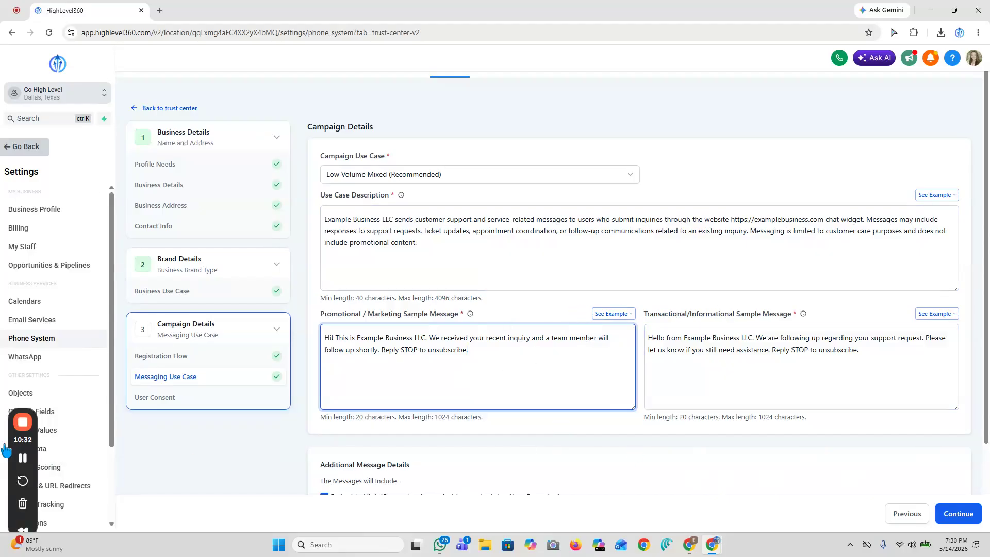
pyautogui.click(23, 457)
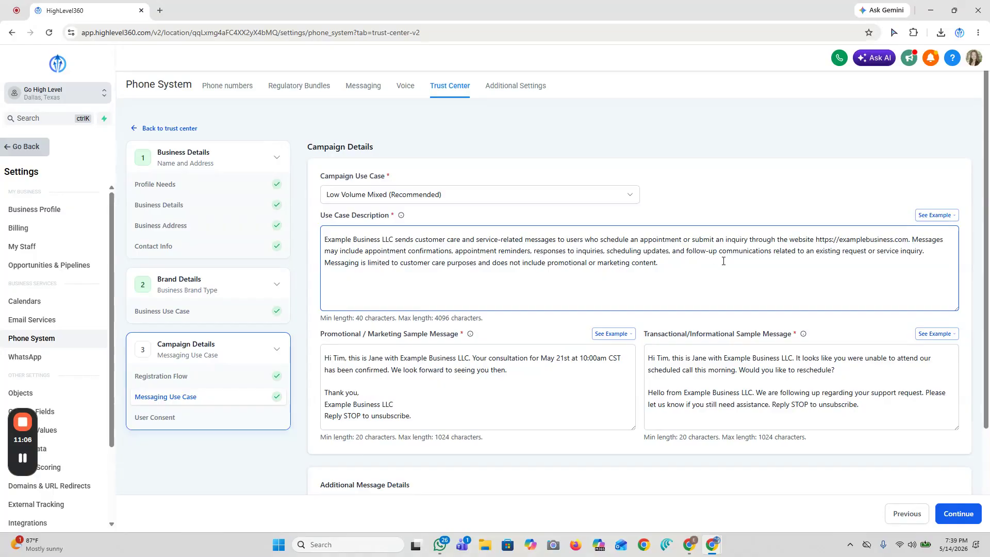
# - Review the use case description, including the business name at its start, together with the sample messages beneath it
pyautogui.click(674, 263)
pyautogui.hotkey('ctrl', 'a')
pyautogui.click(714, 270)
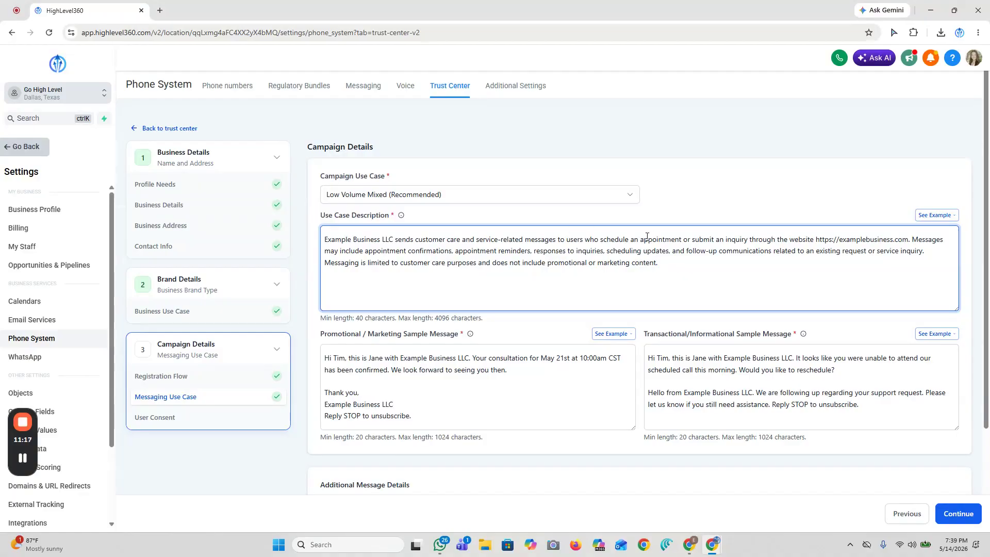
pyautogui.moveTo(393, 239); pyautogui.dragTo(325, 239)
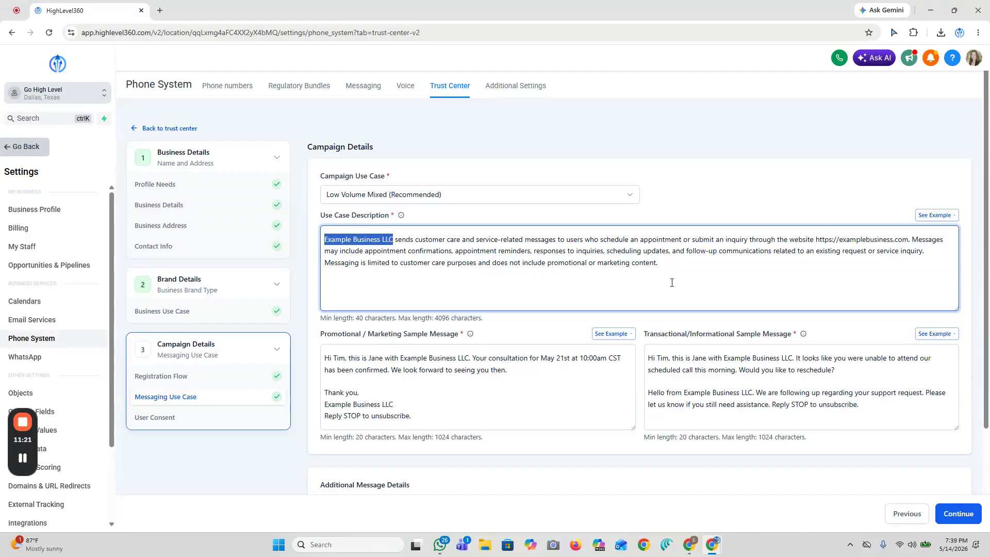
pyautogui.scroll(-2, 687, 289)
pyautogui.click(483, 311)
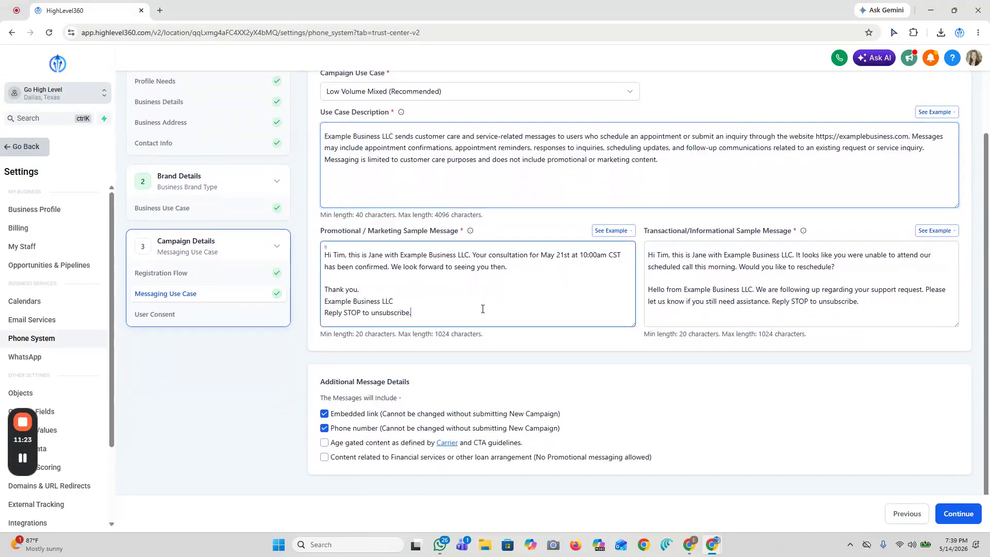
pyautogui.scroll(1, 487, 186)
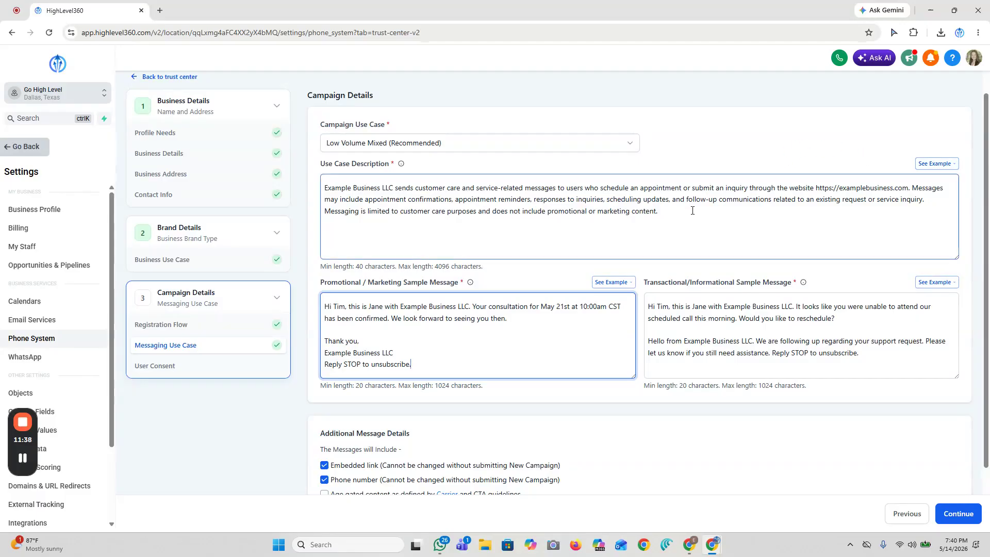
pyautogui.scroll(-1, 662, 205)
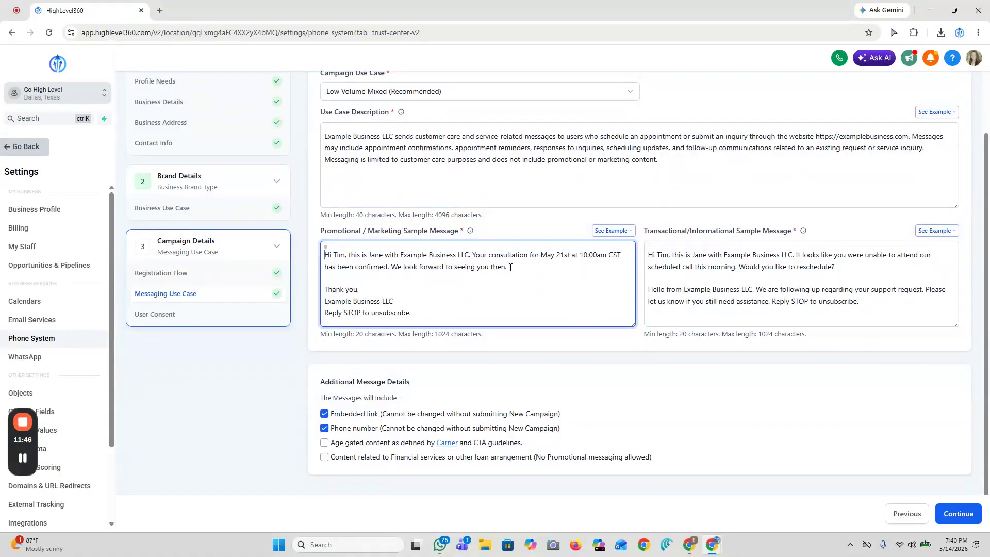
# - Examine the greeting, sender introduction and business name in the first promotional/marketing sample message
pyautogui.moveTo(346, 256)
pyautogui.mouseDown()
pyautogui.moveTo(325, 256)
pyautogui.moveTo(334, 258)
pyautogui.mouseUp()
pyautogui.click(347, 253)
pyautogui.moveTo(349, 254); pyautogui.dragTo(472, 257)
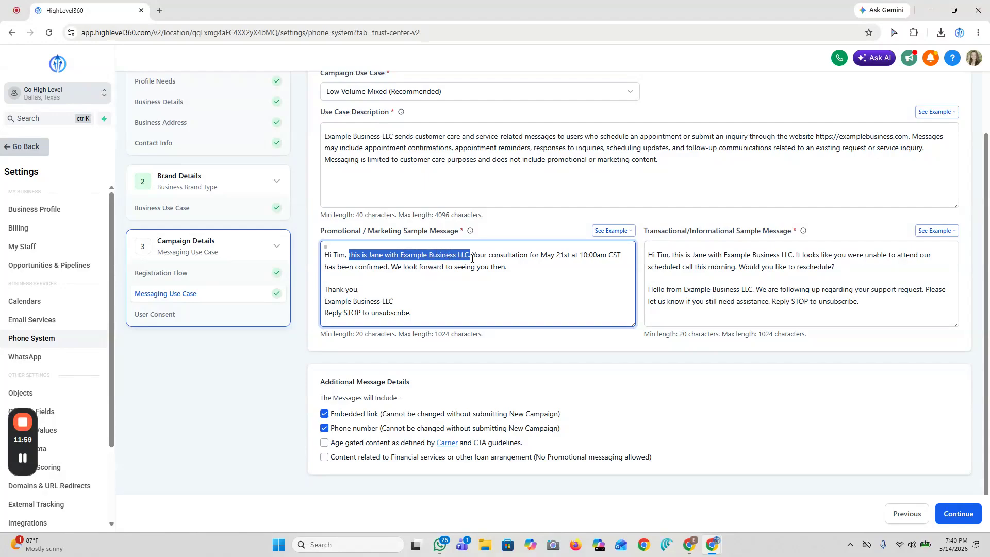
pyautogui.click(475, 258)
pyautogui.moveTo(368, 255); pyautogui.dragTo(382, 254)
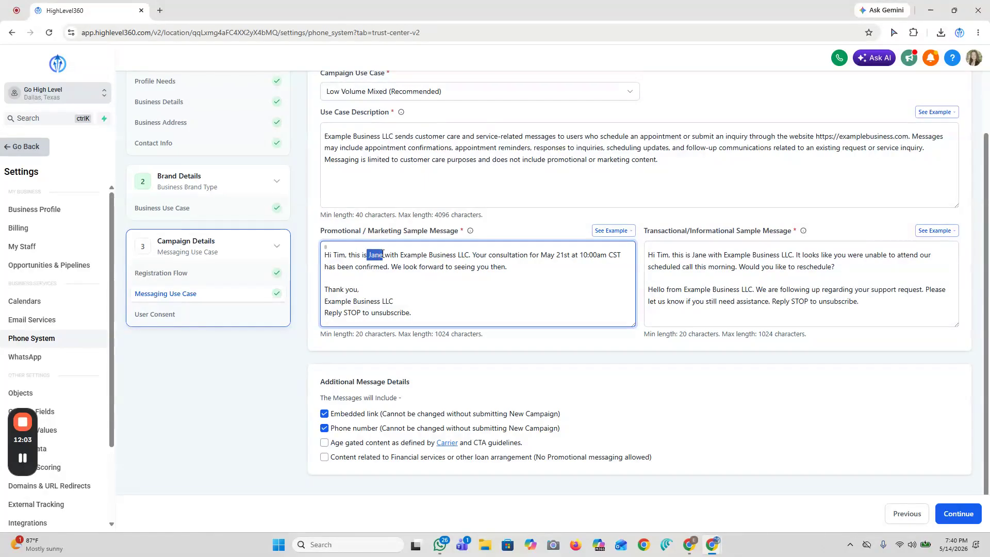
pyautogui.moveTo(400, 255); pyautogui.dragTo(470, 258)
# - Exclude embedded links and phone numbers from the content that the campaign messages will include
pyautogui.click(527, 290)
pyautogui.click(324, 413)
pyautogui.click(324, 428)
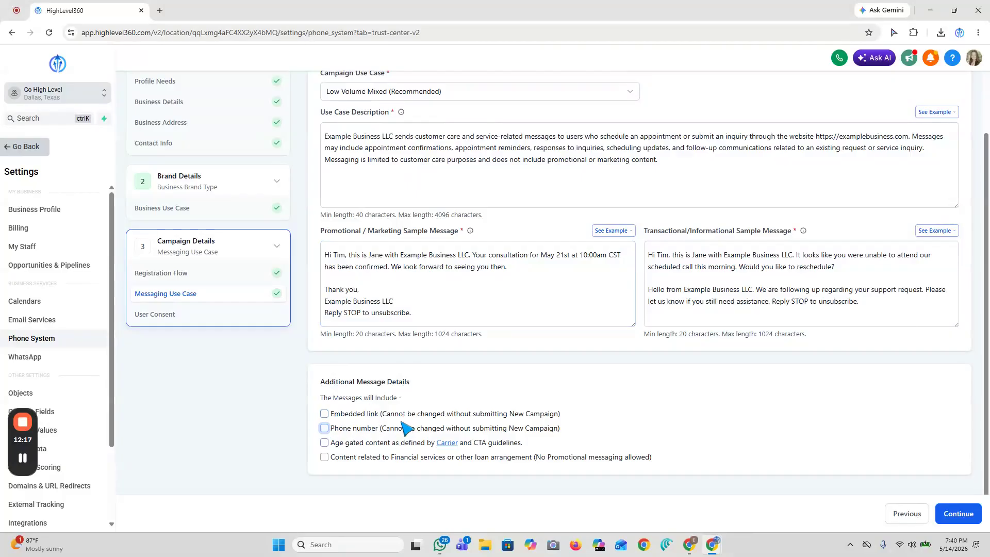
# - Examine the promotional sample's sign-off and STOP opt-out line, and the second sample text below it
pyautogui.moveTo(408, 301); pyautogui.dragTo(325, 289)
pyautogui.click(330, 289)
pyautogui.moveTo(394, 301); pyautogui.dragTo(325, 301)
pyautogui.click(399, 301)
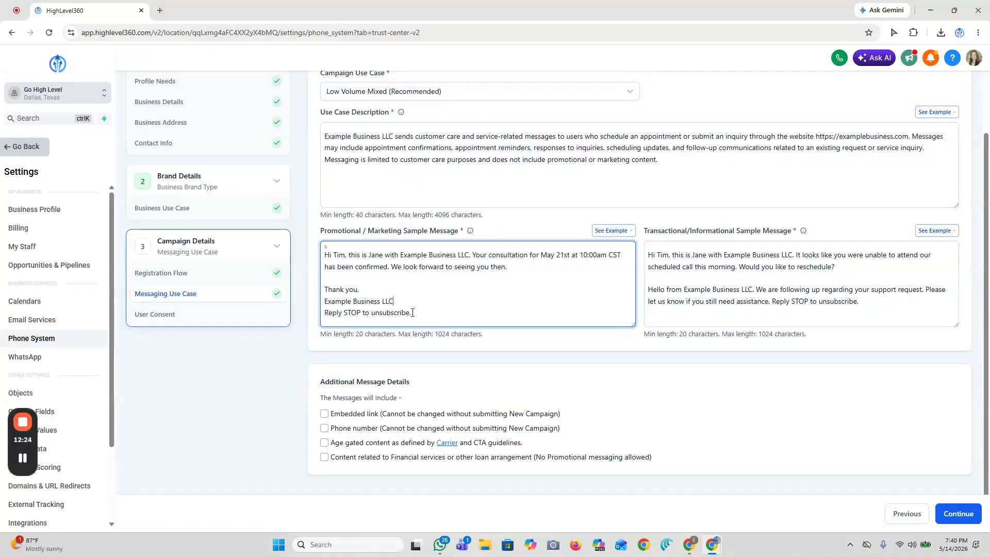
pyautogui.moveTo(418, 313); pyautogui.dragTo(323, 280)
pyautogui.click(466, 283)
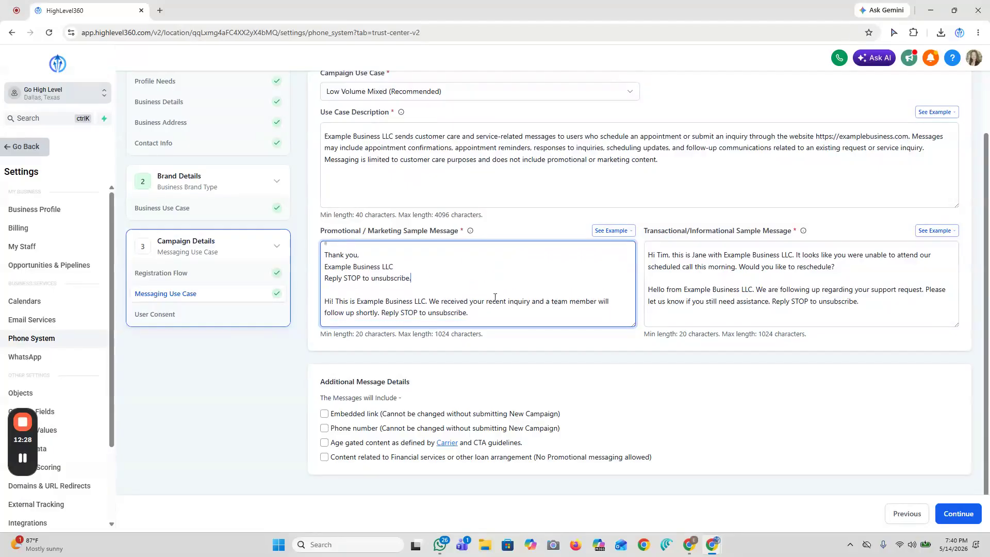
pyautogui.moveTo(493, 313); pyautogui.dragTo(324, 301)
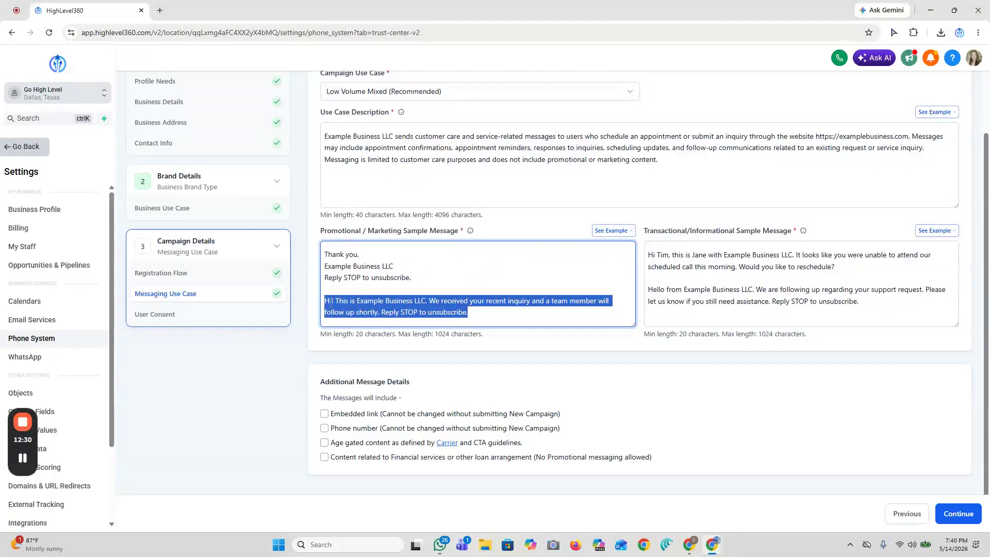
pyautogui.click(482, 311)
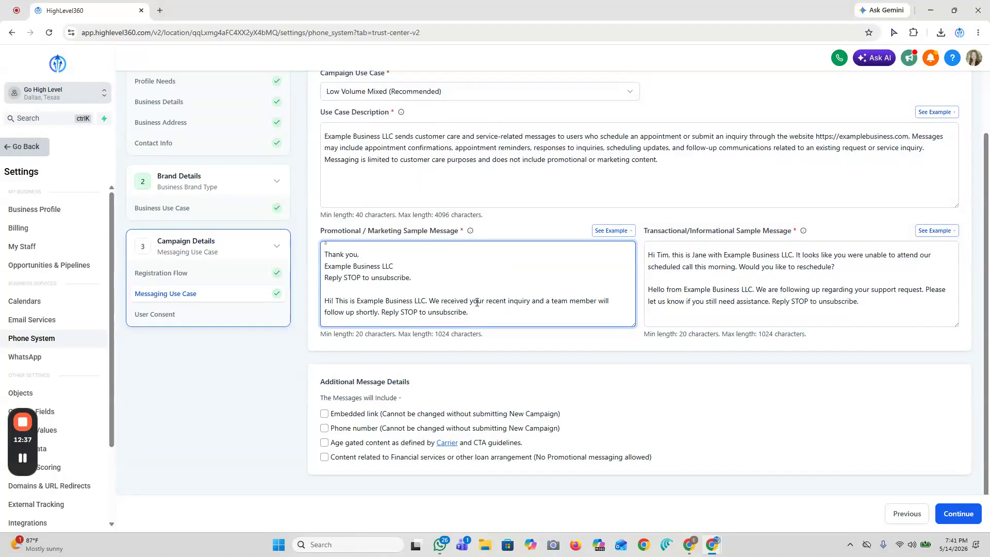
# - Delete the second sample, beginning "Hi! This is Example Business LLC", from the promotional/marketing sample message
pyautogui.scroll(1, 477, 309)
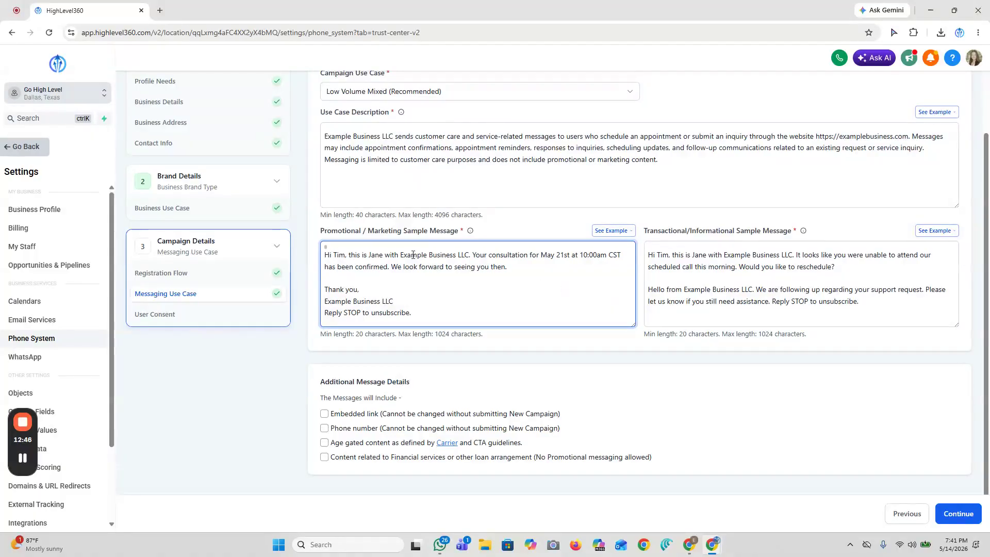
pyautogui.moveTo(471, 256); pyautogui.dragTo(325, 255)
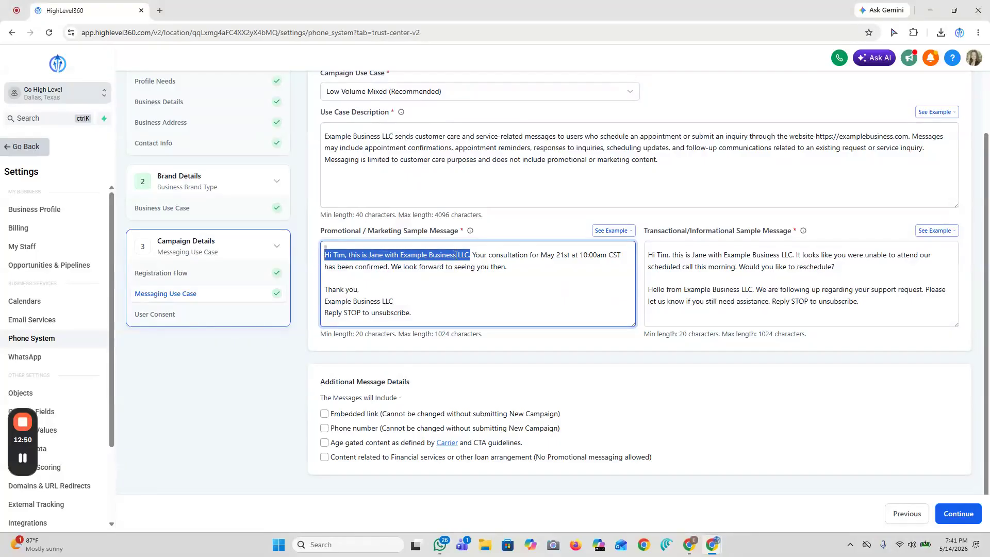
pyautogui.scroll(-1, 515, 273)
pyautogui.moveTo(468, 313); pyautogui.dragTo(326, 303)
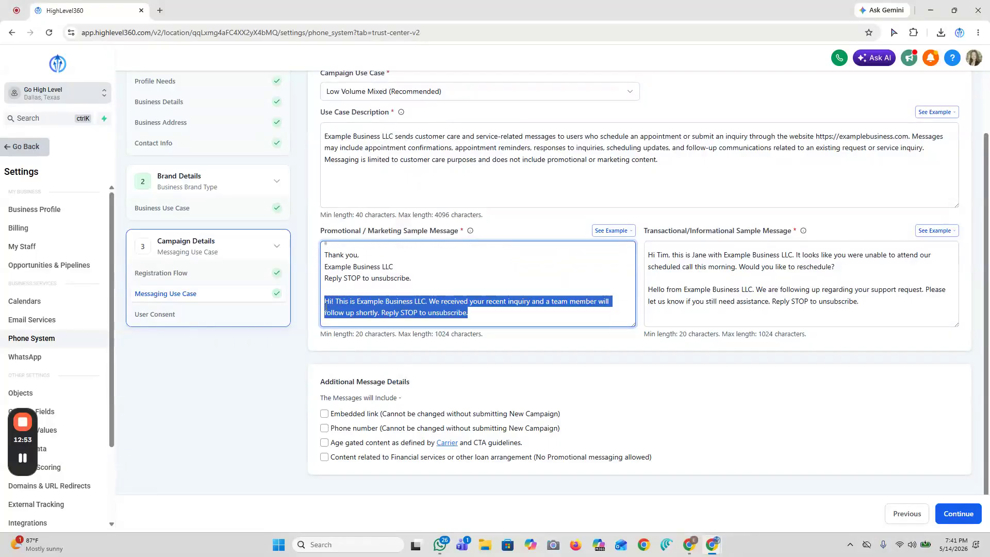
pyautogui.press('BackSpace')
pyautogui.press('BackSpace')
# - Examine the rescheduling text and the support follow-up text in the transactional/informational sample message
pyautogui.click(724, 308)
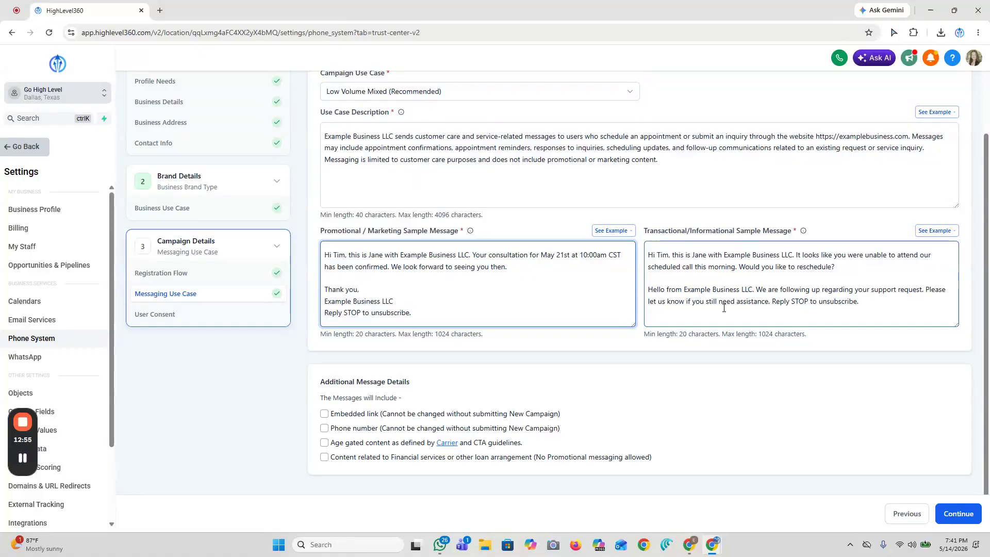
pyautogui.scroll(1, 724, 308)
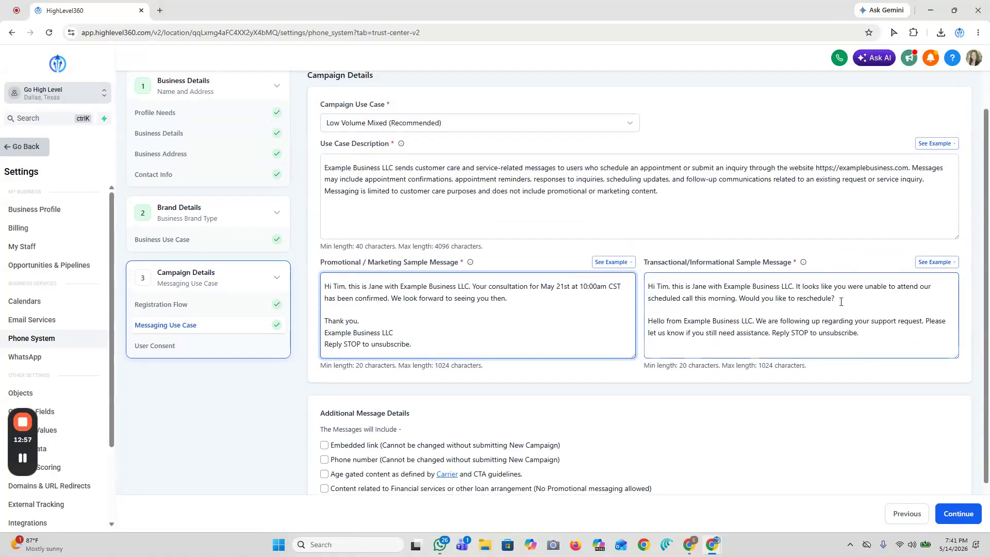
pyautogui.click(841, 301)
pyautogui.scroll(-1, 847, 280)
pyautogui.scroll(1, 846, 281)
pyautogui.moveTo(862, 332); pyautogui.dragTo(649, 309)
pyautogui.moveTo(836, 299); pyautogui.dragTo(648, 287)
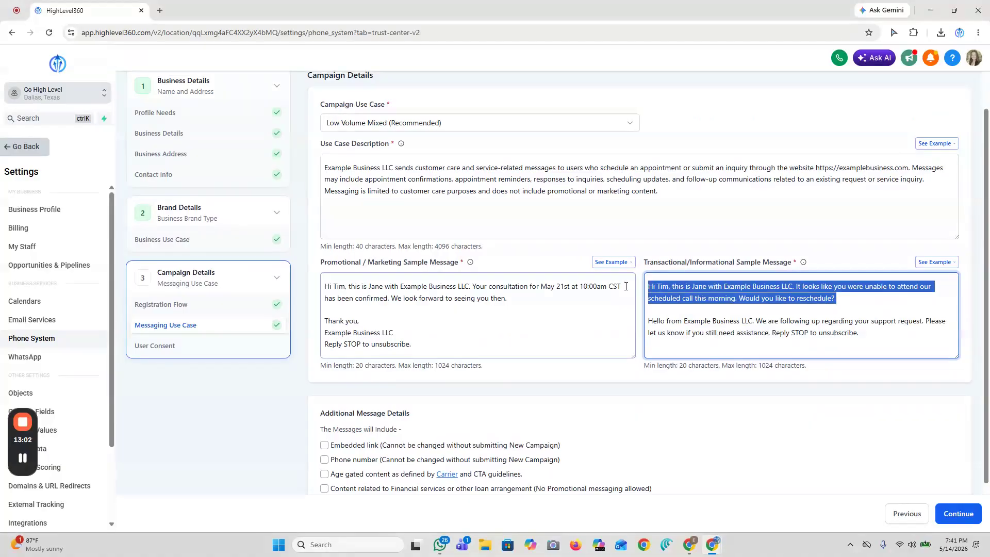
pyautogui.moveTo(869, 335); pyautogui.dragTo(656, 322)
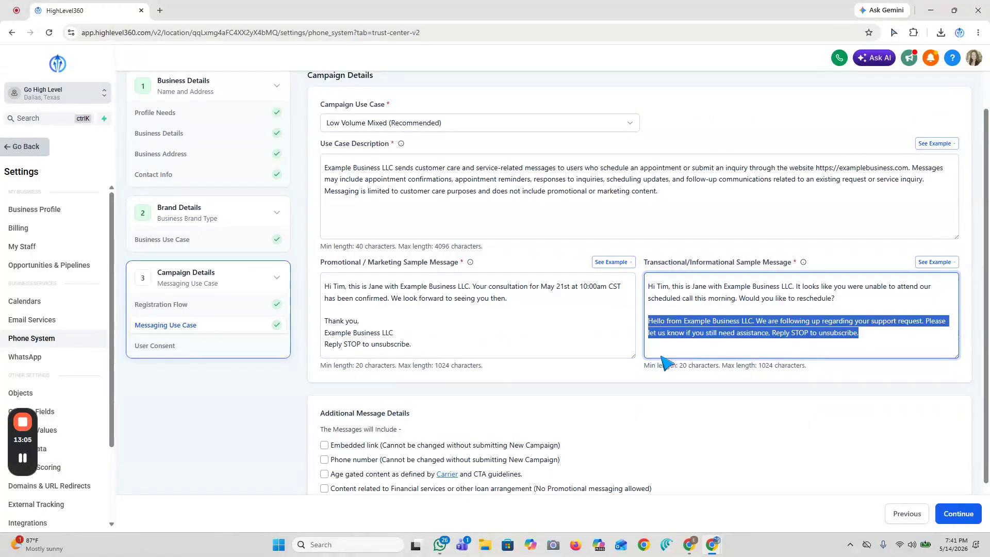
# - Replace the support follow-up text in the transactional sample with the promotional sample's "Thank you, Example Business LLC, Reply STOP to unsubscribe." sign-off
pyautogui.hotkey('ctrl', 'x')
pyautogui.click(413, 344)
pyautogui.moveTo(413, 343); pyautogui.dragTo(324, 319)
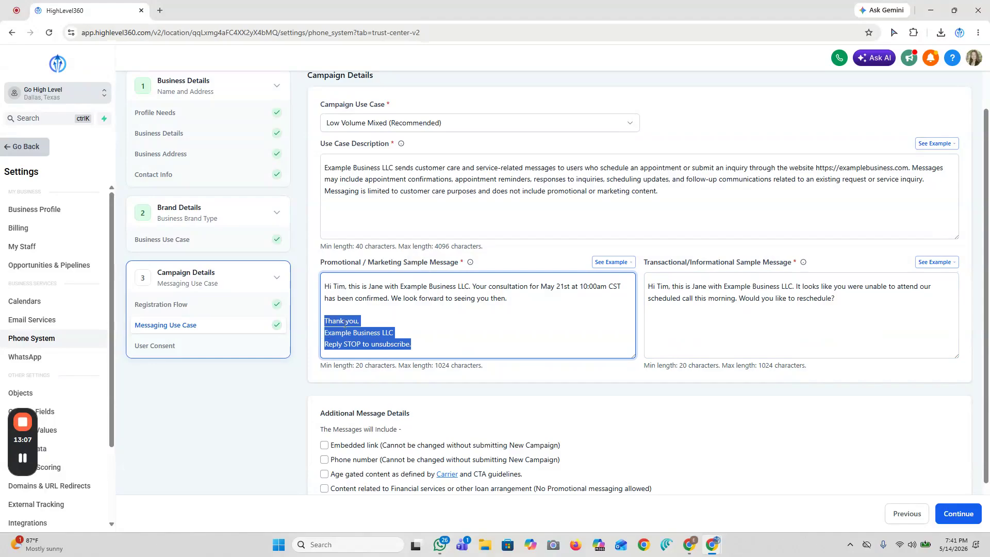
pyautogui.rightClick(344, 330)
pyautogui.click(375, 244)
pyautogui.rightClick(675, 316)
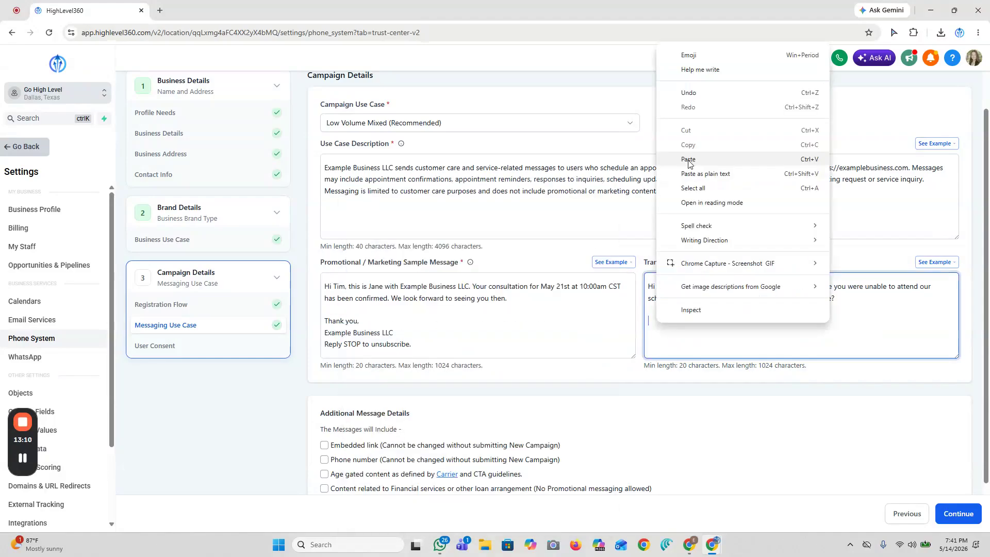
pyautogui.click(691, 122)
pyautogui.scroll(-1, 789, 388)
pyautogui.scroll(1, 789, 389)
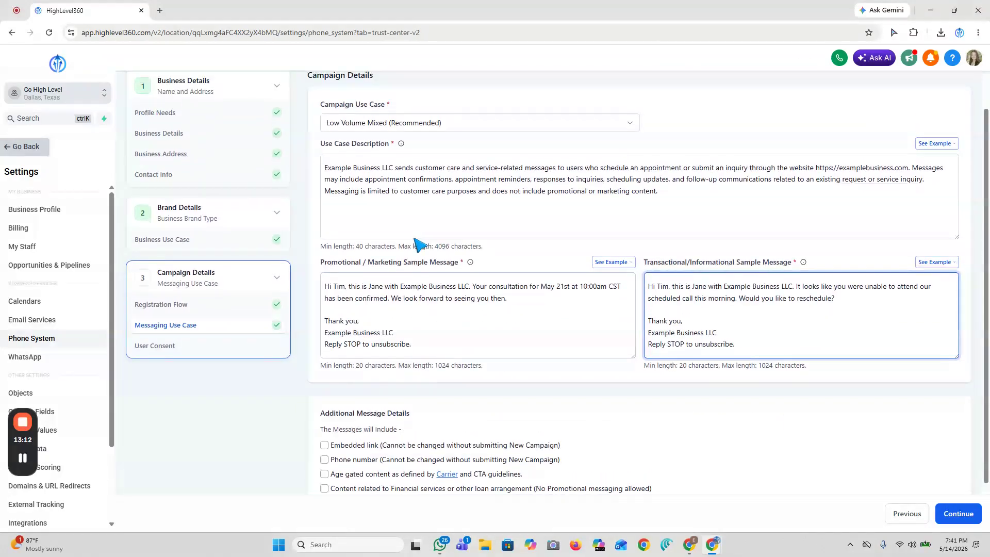
# - Continue to the User Consent section and set the opt-in method to Website Form
pyautogui.click(973, 516)
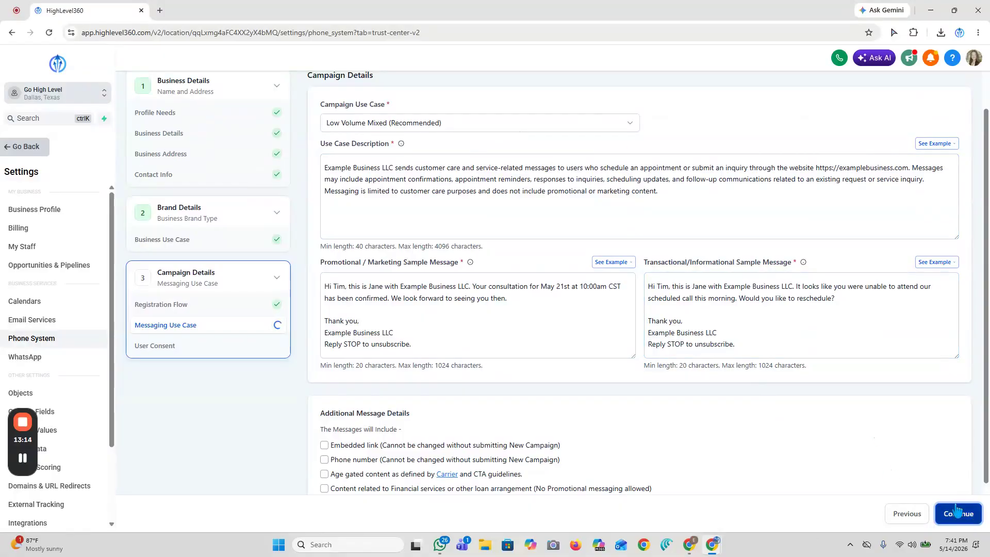
pyautogui.scroll(1, 525, 267)
pyautogui.click(393, 236)
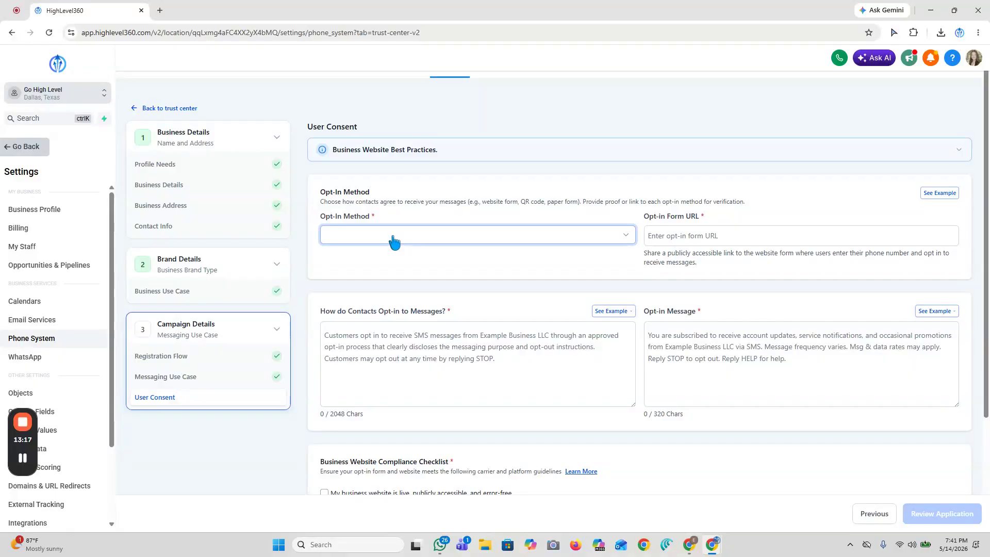
pyautogui.click(394, 238)
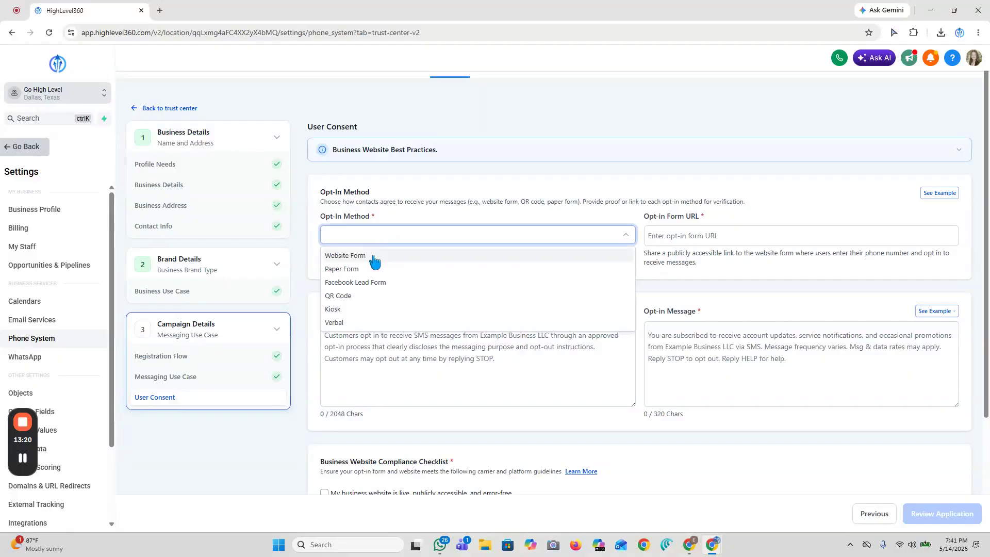
pyautogui.click(373, 257)
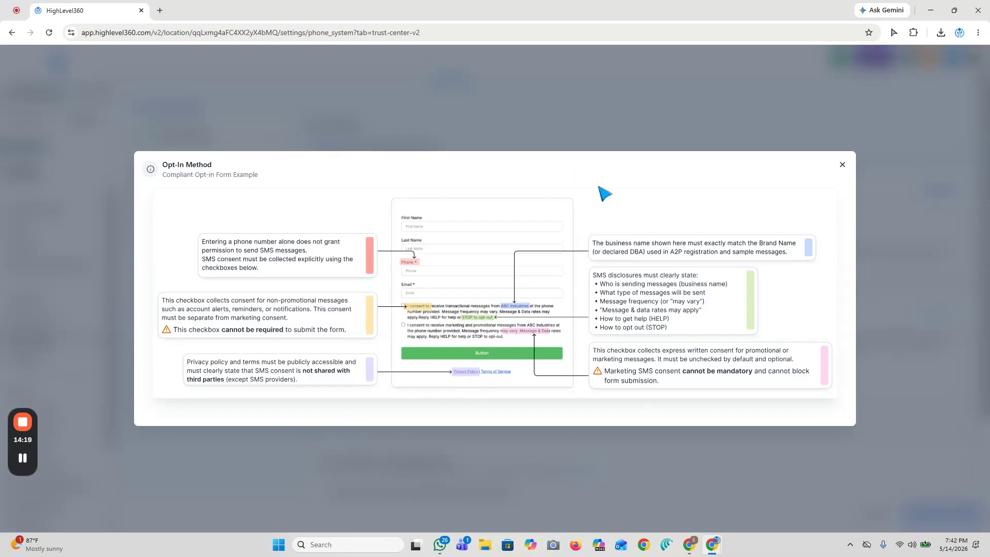
pyautogui.click(842, 165)
pyautogui.click(678, 232)
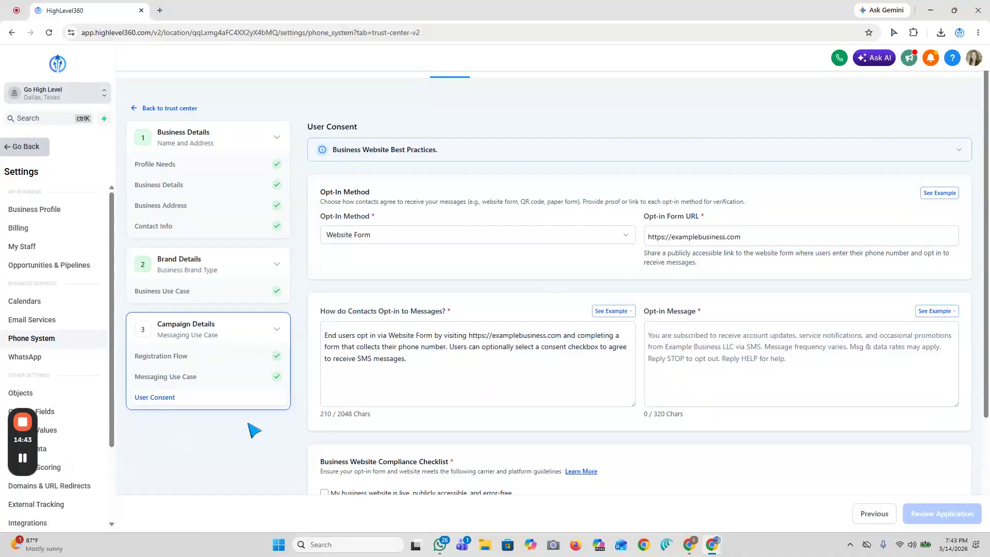
pyautogui.click(748, 237)
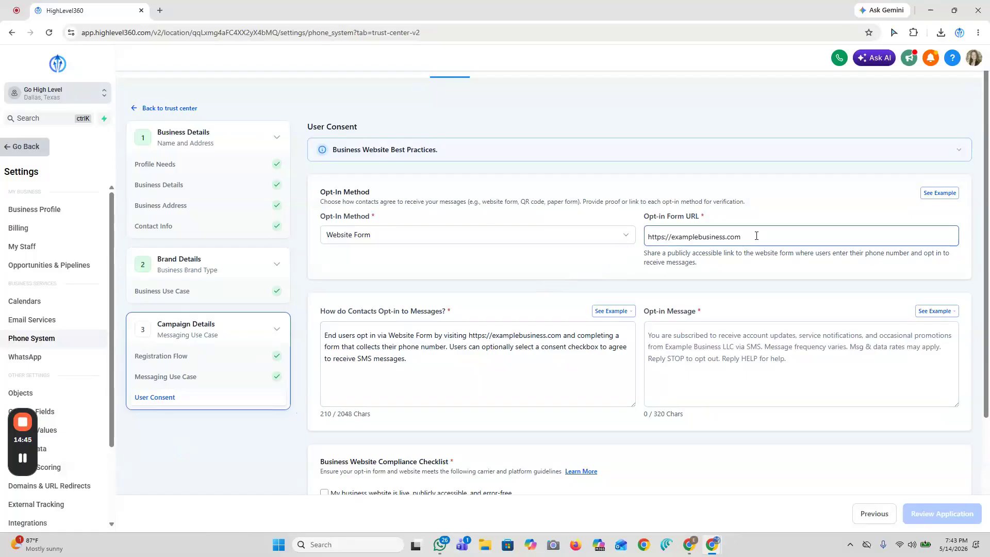
# - Examine the text describing how contacts opt in to messages through the website form
pyautogui.click(405, 375)
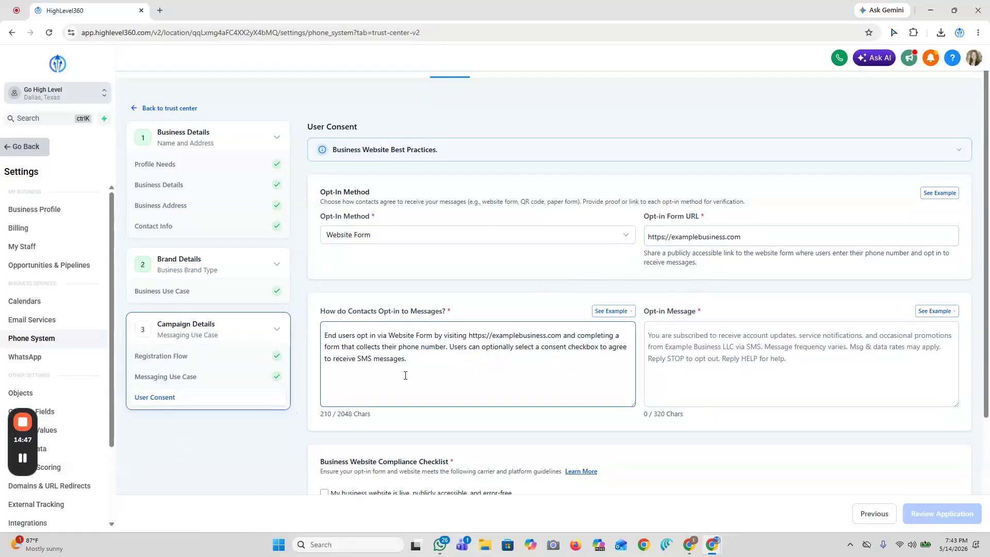
pyautogui.moveTo(412, 364); pyautogui.dragTo(319, 353)
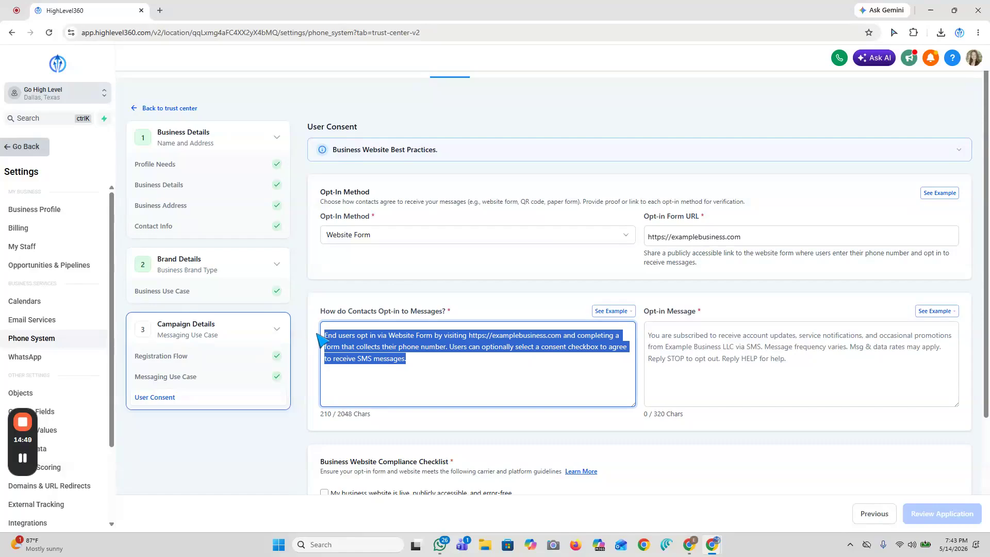
pyautogui.click(440, 365)
pyautogui.scroll(-1, 454, 346)
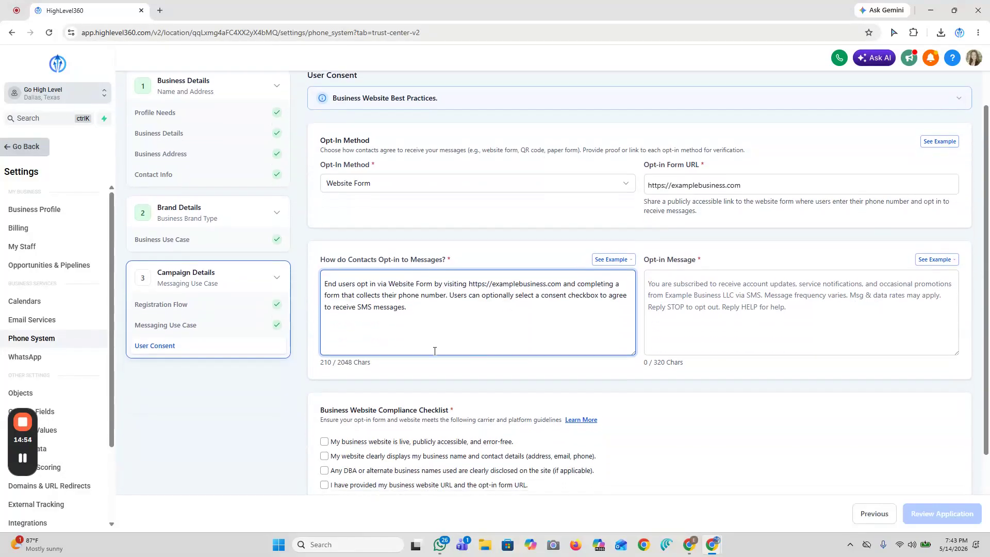
pyautogui.moveTo(433, 345); pyautogui.dragTo(324, 280)
pyautogui.click(434, 293)
# - Fill the opt-in message with the first provided example, beginning "You have successfully opted in to receive notification and promotional SMS"
pyautogui.click(698, 283)
pyautogui.click(951, 260)
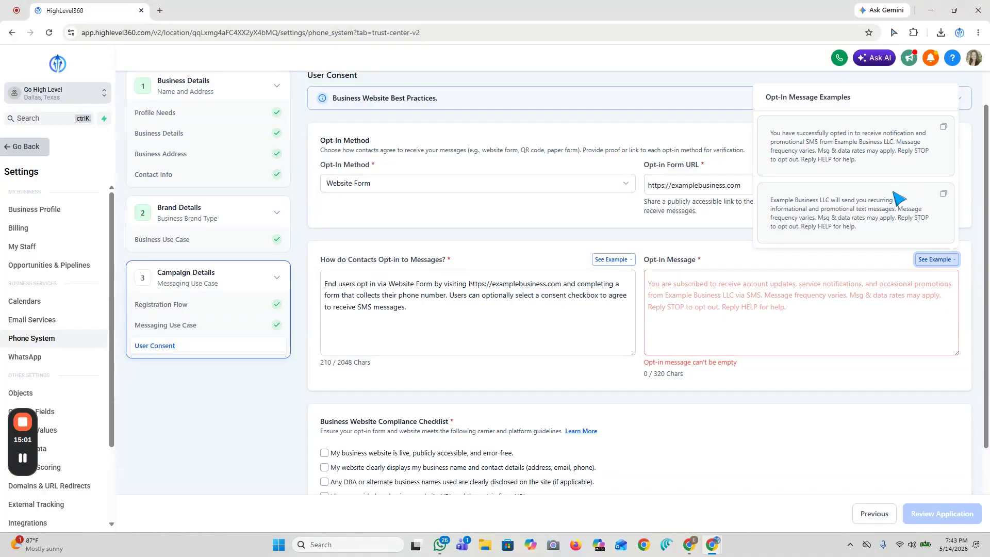
pyautogui.click(943, 126)
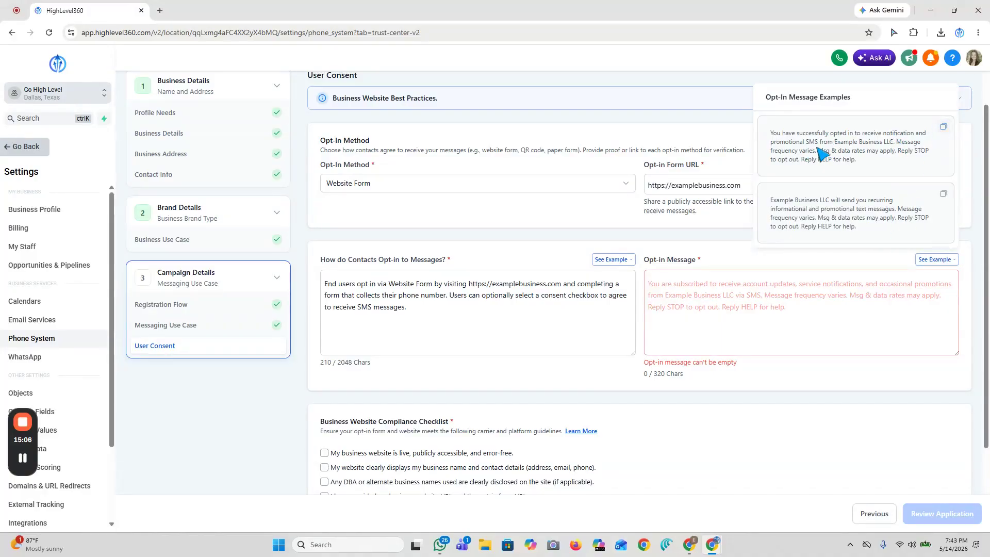
pyautogui.click(665, 286)
pyautogui.rightClick(668, 282)
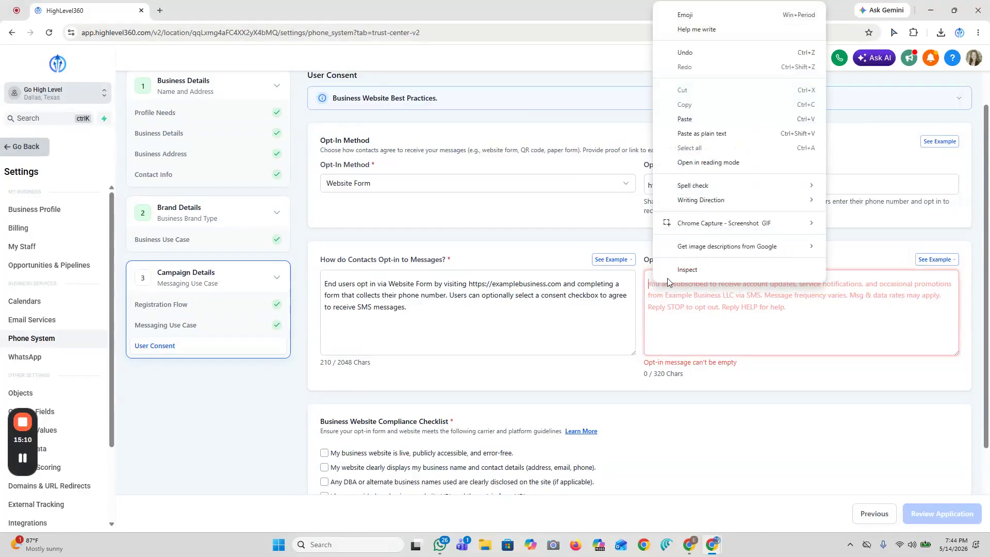
pyautogui.click(711, 133)
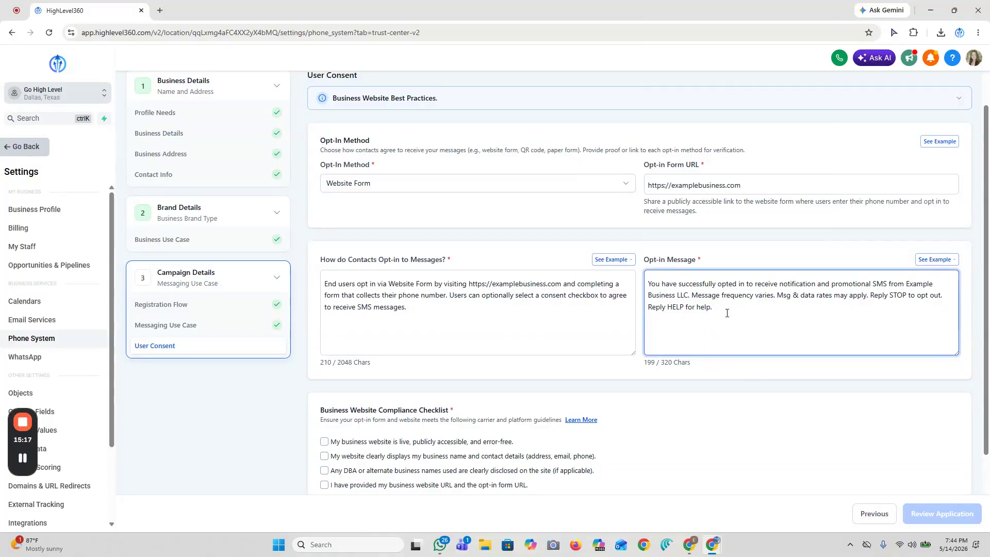
# - Add the sign-off "Thank you, Example Business LLC" below the opt-in message text, separated by a blank line
pyautogui.write('Thank you, ')
pyautogui.write('Example Bu')
pyautogui.write('siness LLC')
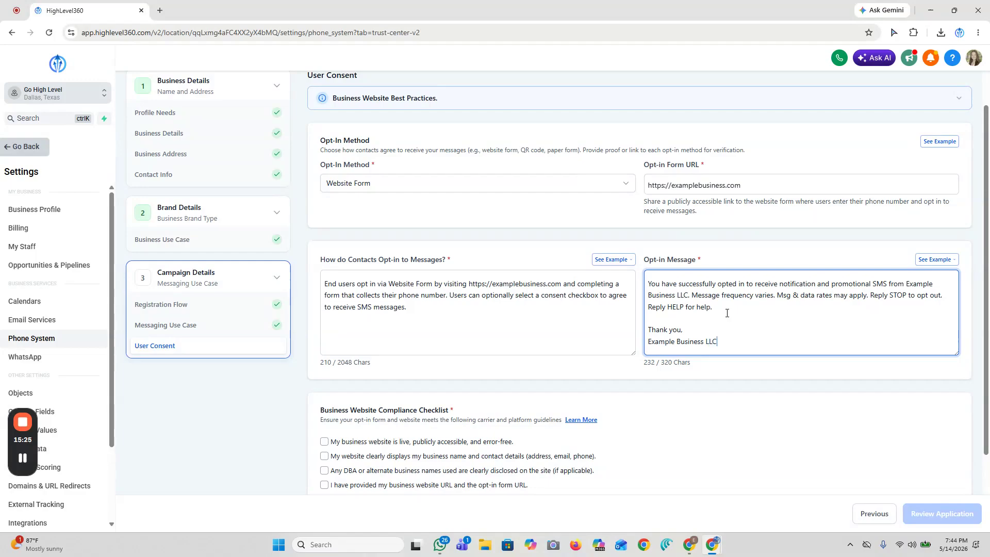
# - Confirm all nine items of the Business Website Compliance Checklist, from the live website to no purchased, rented or affiliate lead lists
pyautogui.scroll(-2, 749, 332)
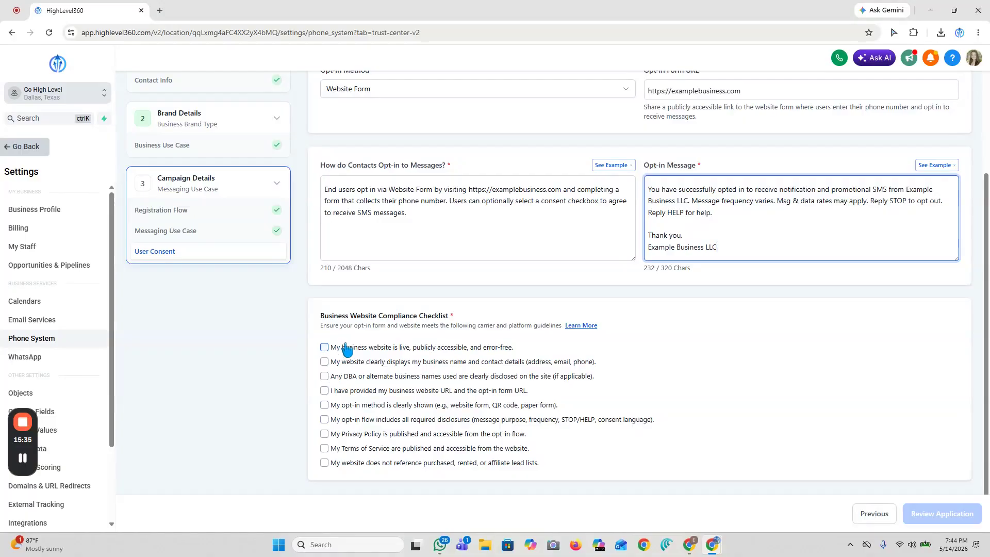
pyautogui.click(325, 348)
pyautogui.click(324, 362)
pyautogui.click(325, 376)
pyautogui.click(325, 391)
pyautogui.click(325, 405)
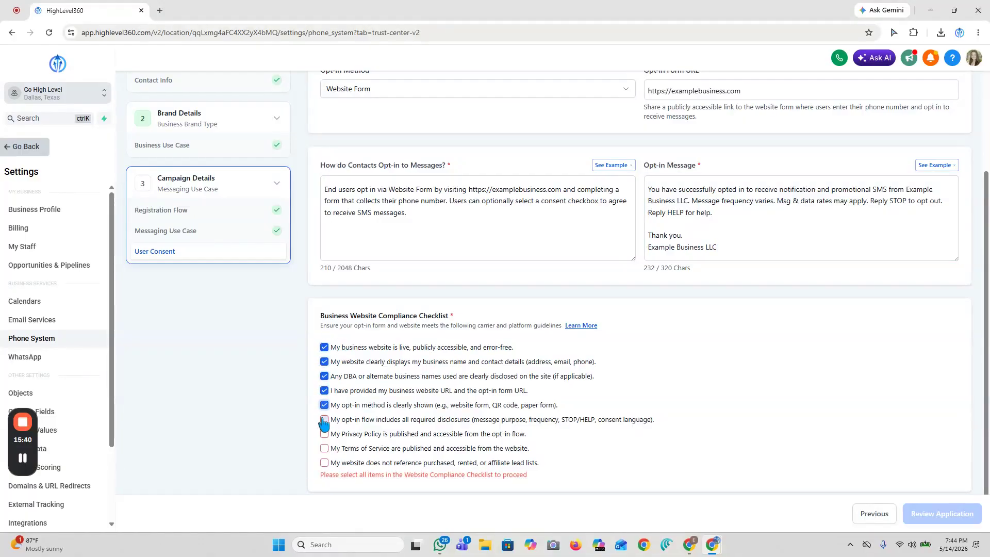
pyautogui.click(325, 419)
pyautogui.click(324, 434)
pyautogui.click(325, 448)
pyautogui.click(324, 463)
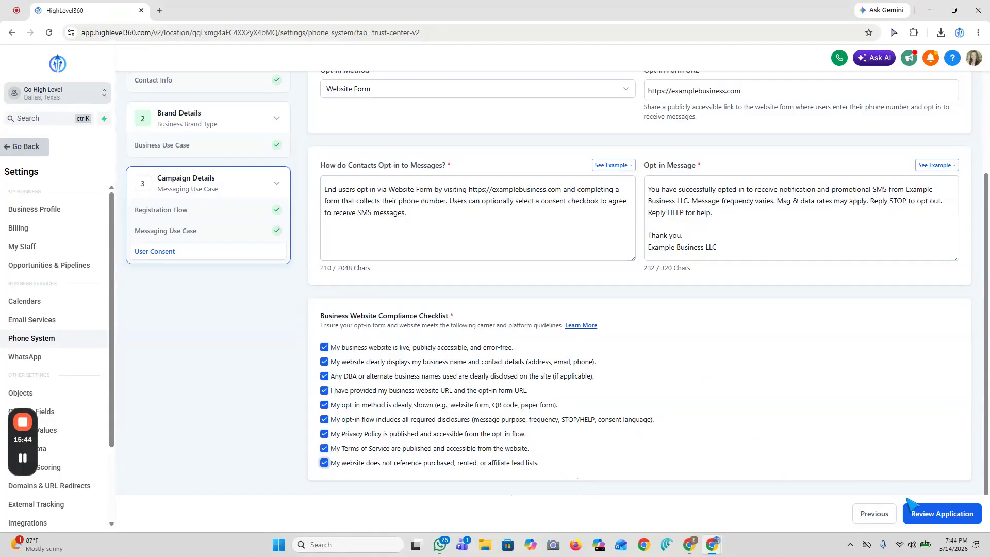
# - Run the application's compliance review, examine the opt-in form, privacy policy and terms of service checks, and return to the User Consent form
pyautogui.click(926, 515)
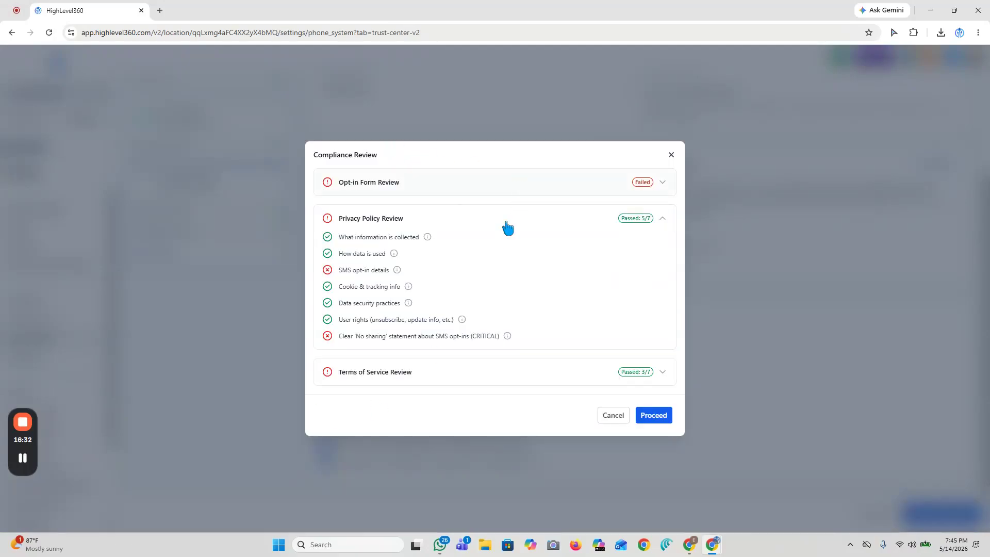
pyautogui.click(671, 156)
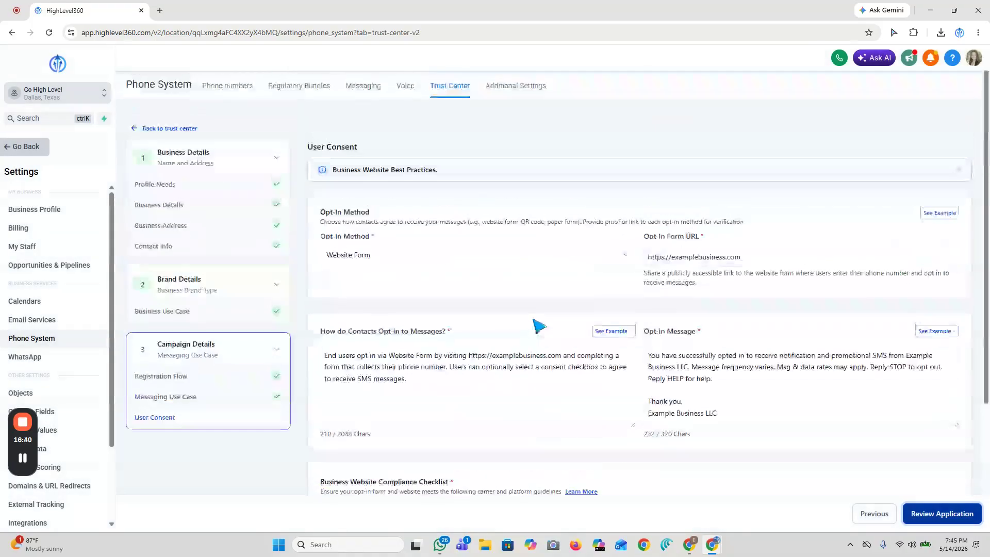
pyautogui.scroll(-2, 540, 315)
pyautogui.scroll(2, 389, 298)
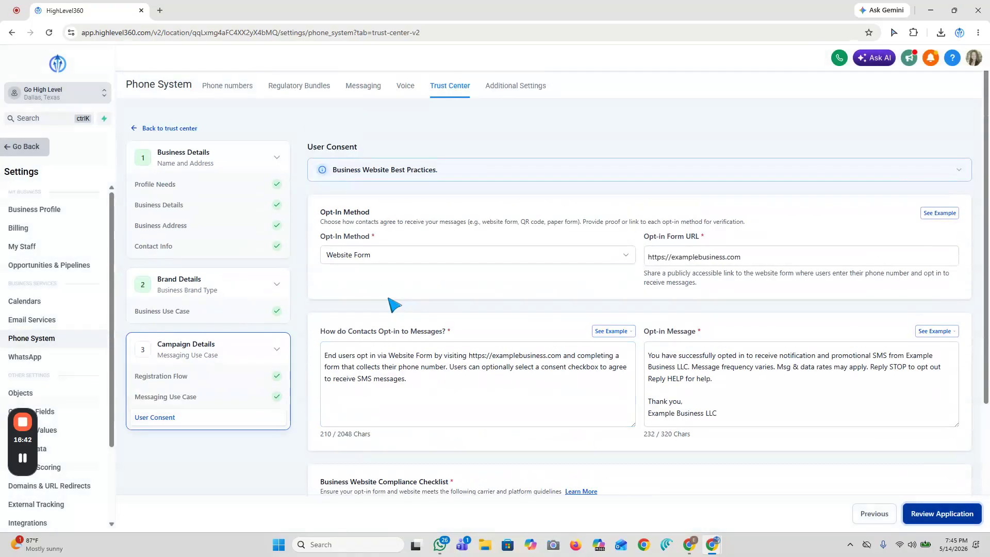